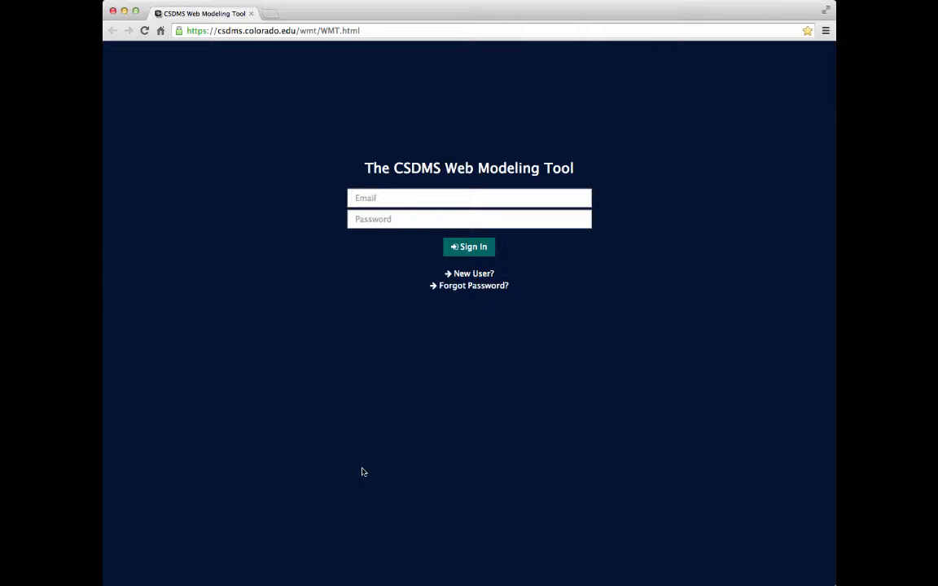
# - Sign in with the suggested account e-mail and the account password
pyautogui.click(380, 197)
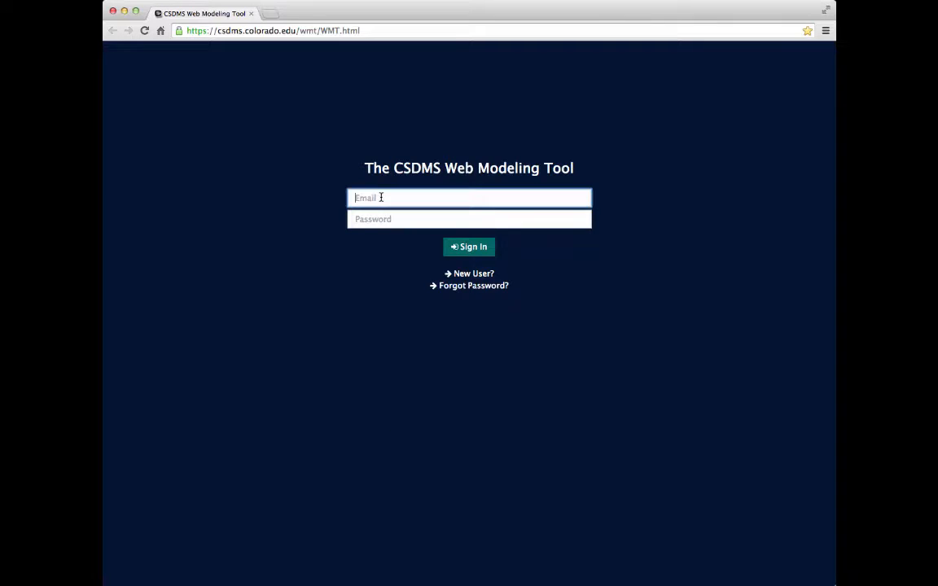
pyautogui.write('m')
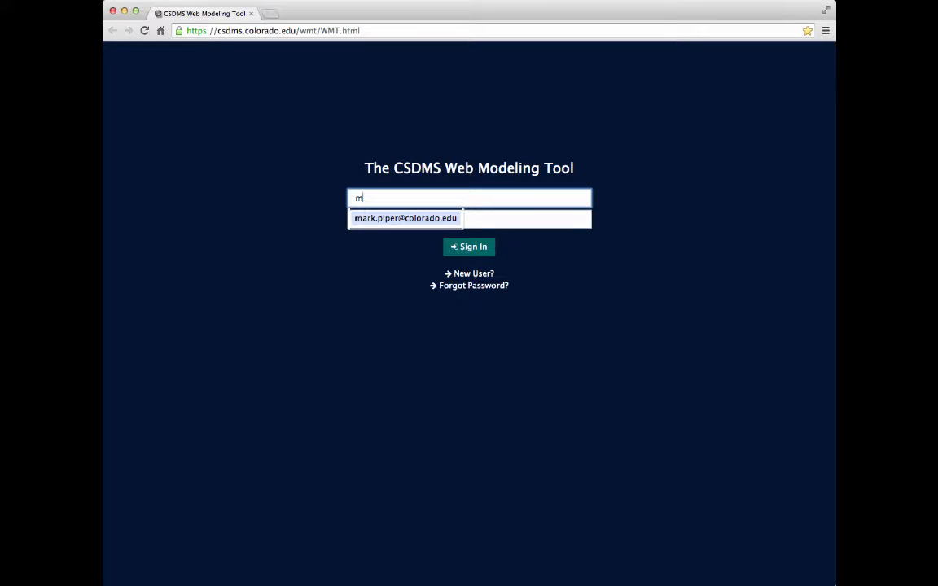
pyautogui.press('Tab')
pyautogui.write('******')
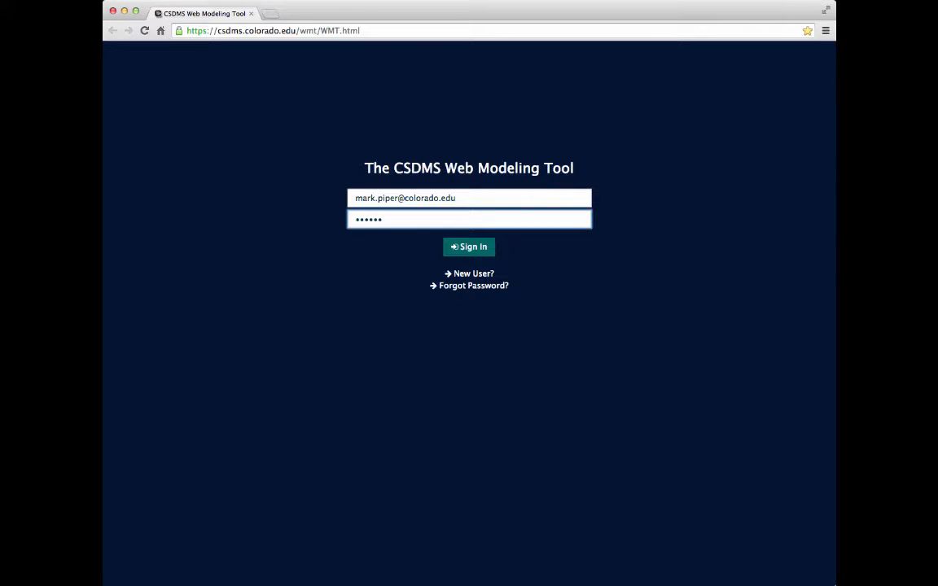
pyautogui.press('Return')
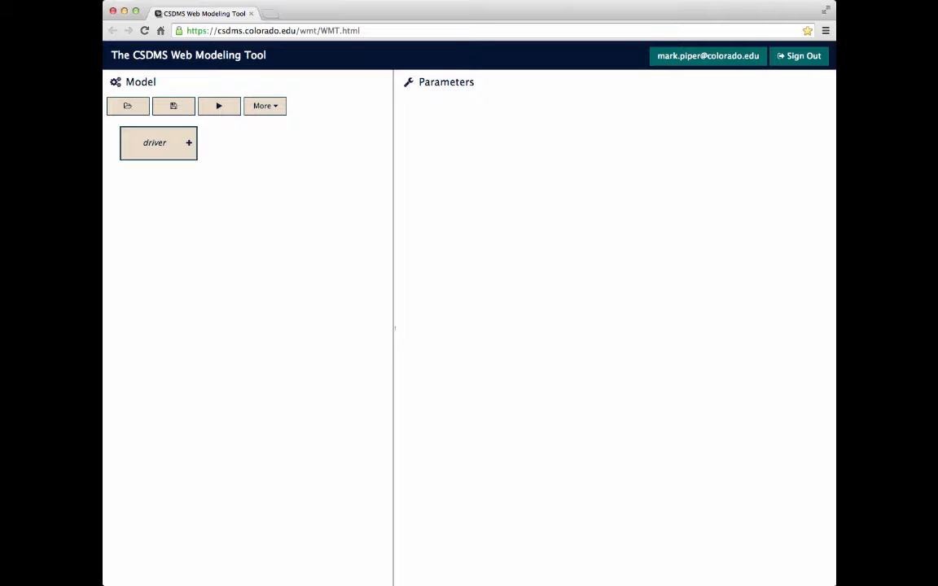
# - Pick CEM from the driver slot's component list as the model driver
pyautogui.click(189, 145)
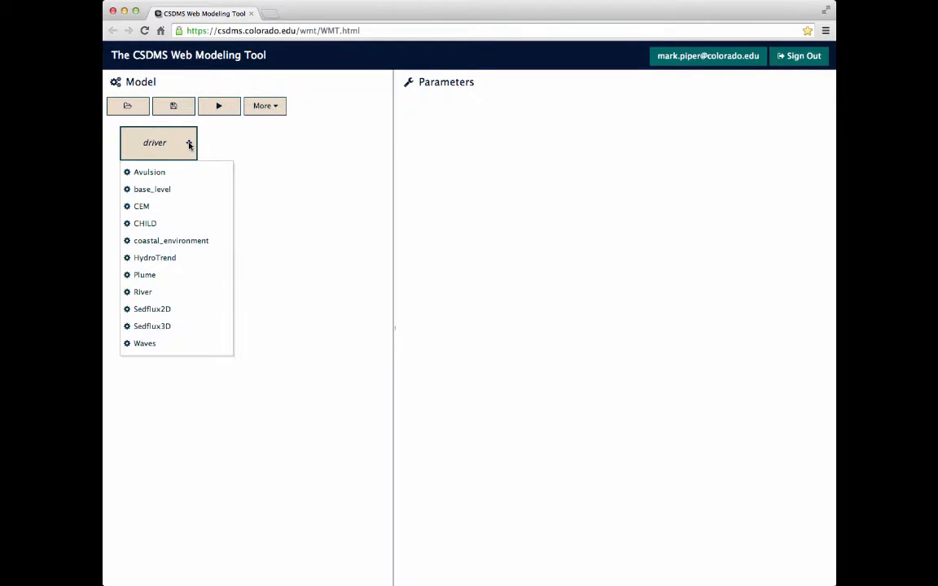
pyautogui.click(167, 209)
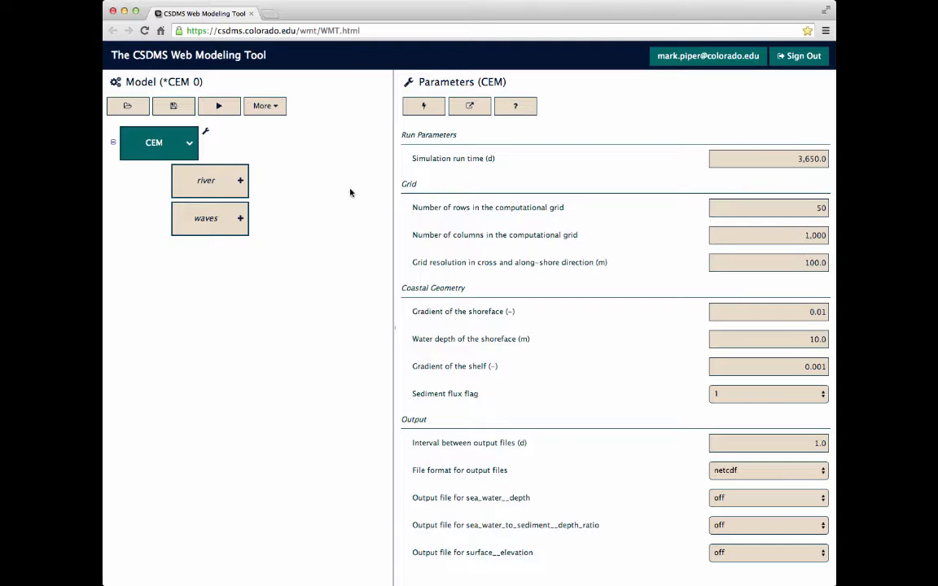
# - View CEM's information and open its Model_help:CEM wiki page in a new tab
pyautogui.click(189, 144)
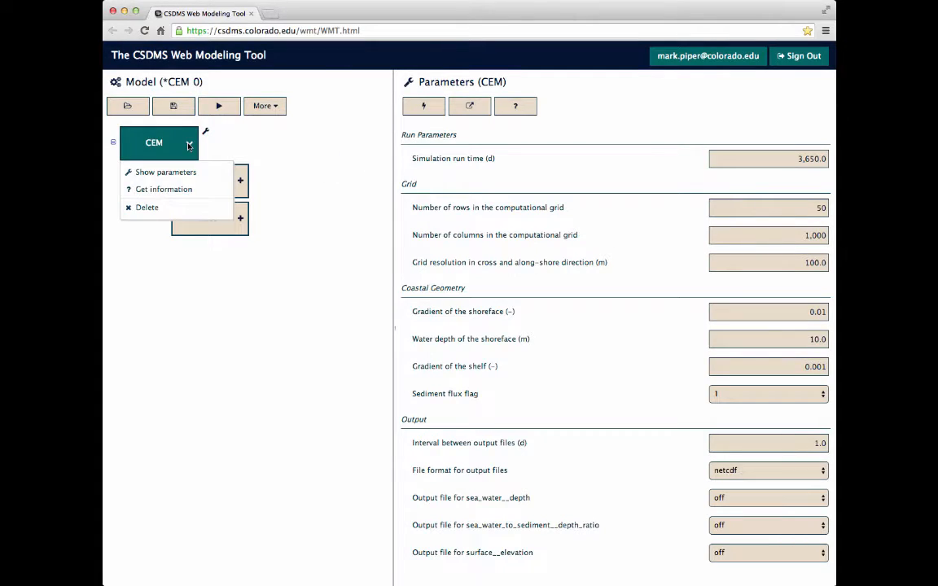
pyautogui.click(189, 192)
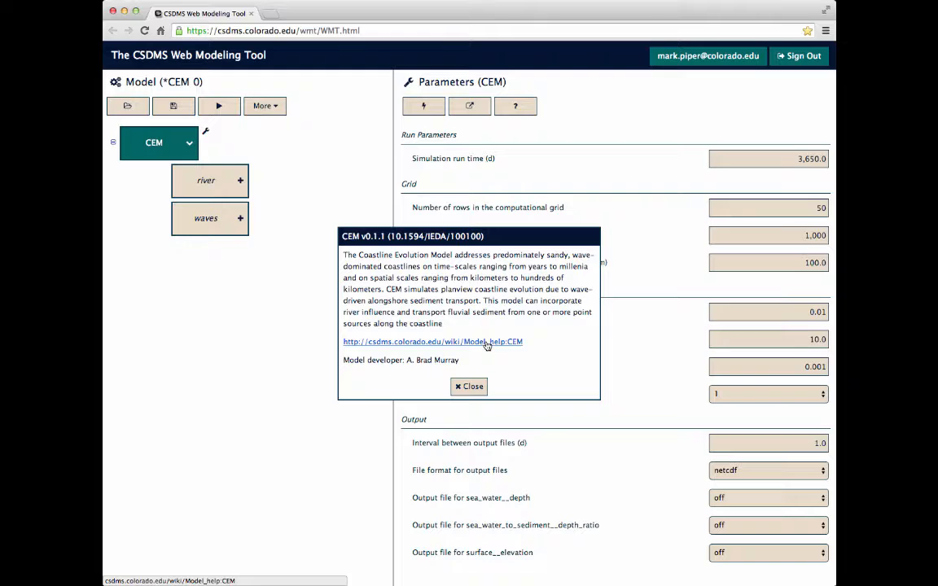
pyautogui.click(440, 341)
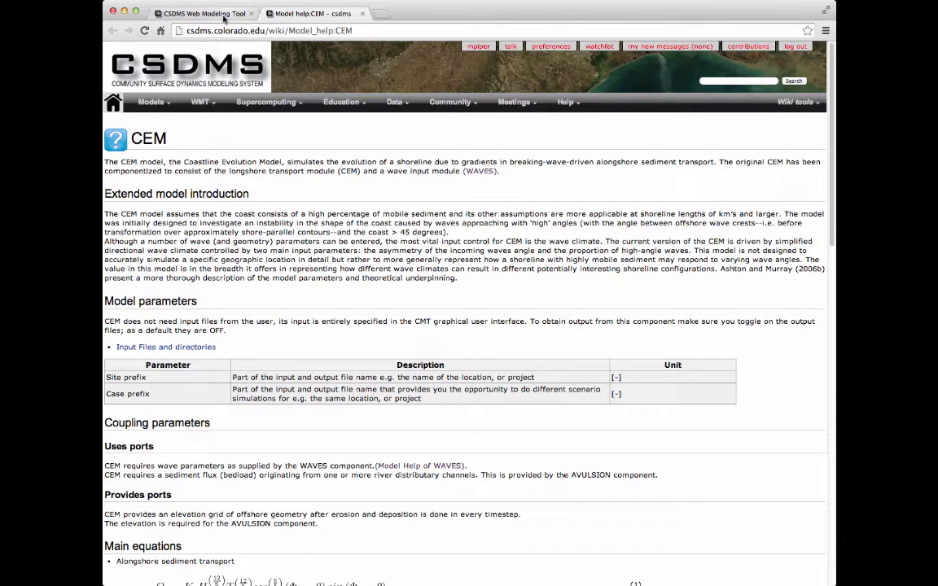
pyautogui.click(202, 14)
pyautogui.click(470, 386)
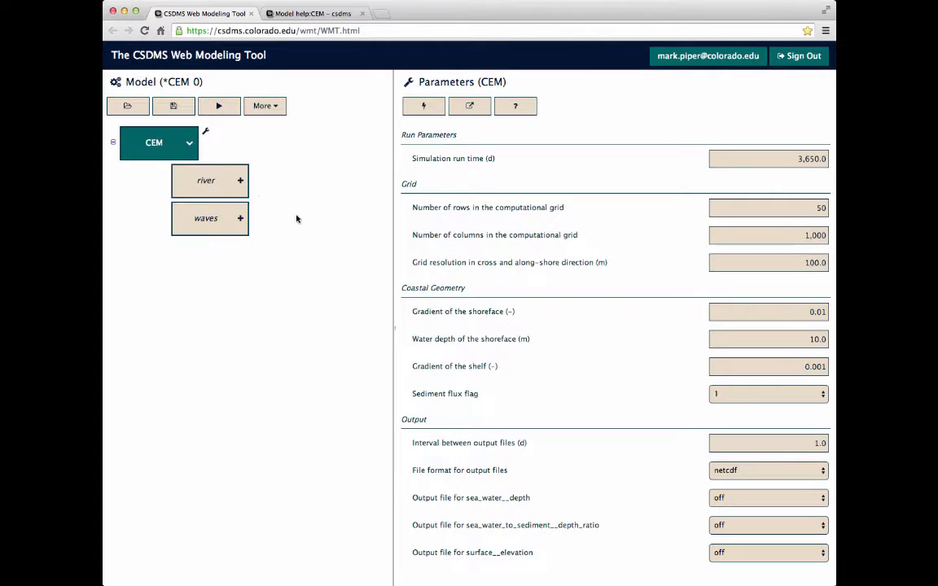
pyautogui.click(188, 144)
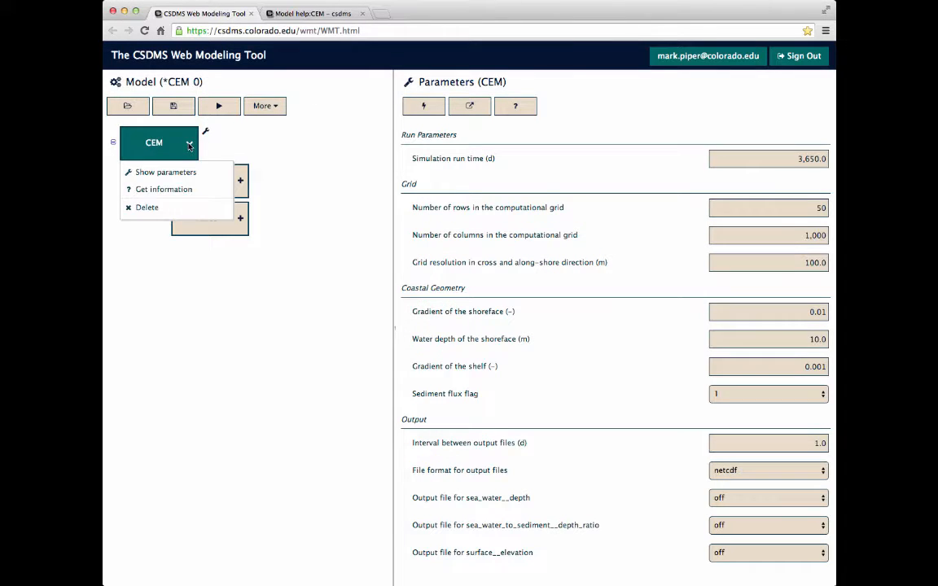
# - Remove CEM and add it back as the model's driver
pyautogui.click(157, 209)
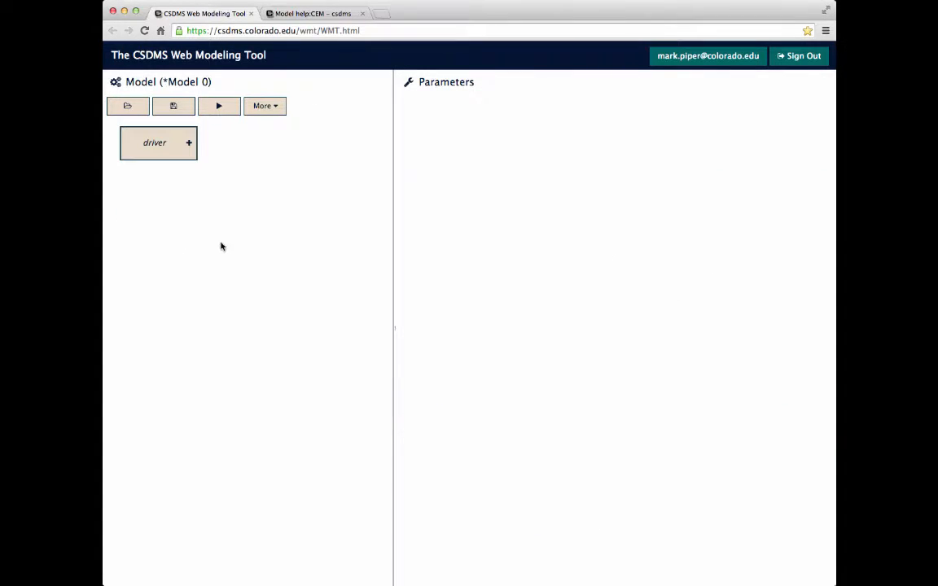
pyautogui.click(167, 133)
pyautogui.click(157, 207)
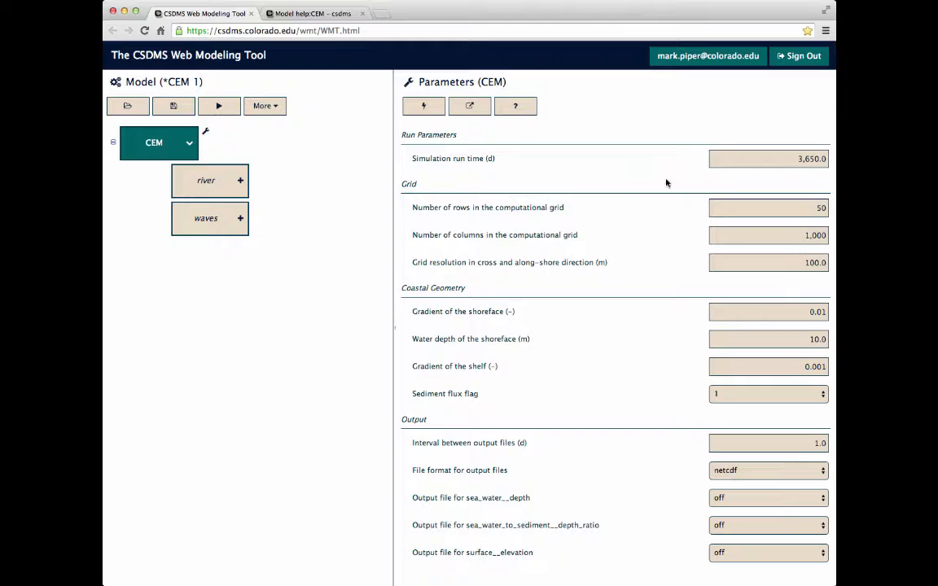
# - Set CEM's grid to 100 rows by 200 columns with a 100-day output interval
pyautogui.click(715, 158)
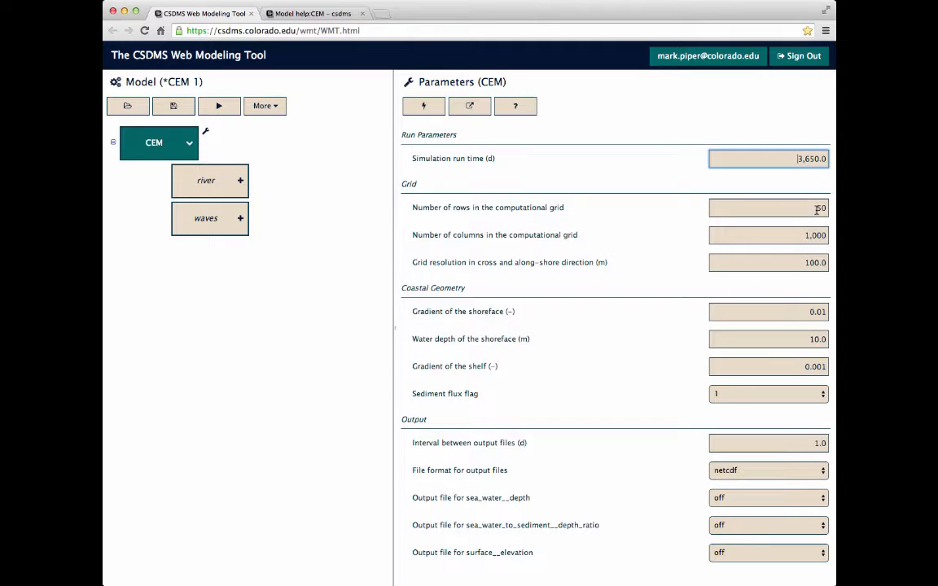
pyautogui.press('Tab')
pyautogui.write('100')
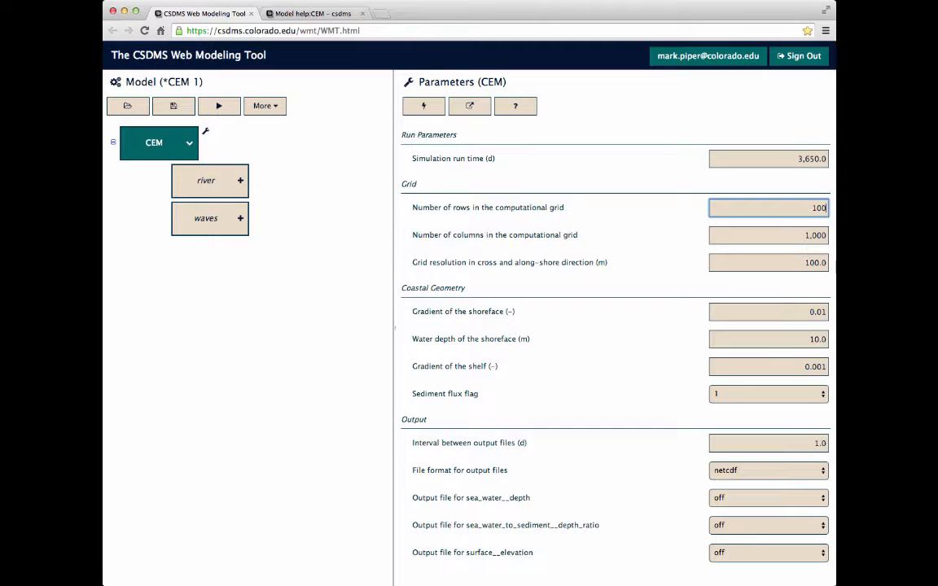
pyautogui.press('Tab')
pyautogui.write('200')
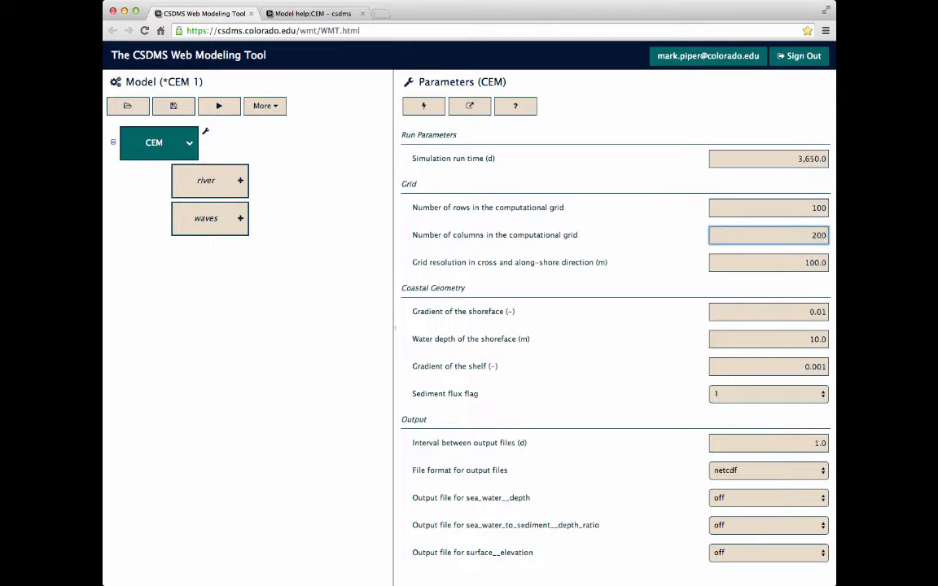
pyautogui.press('Tab')
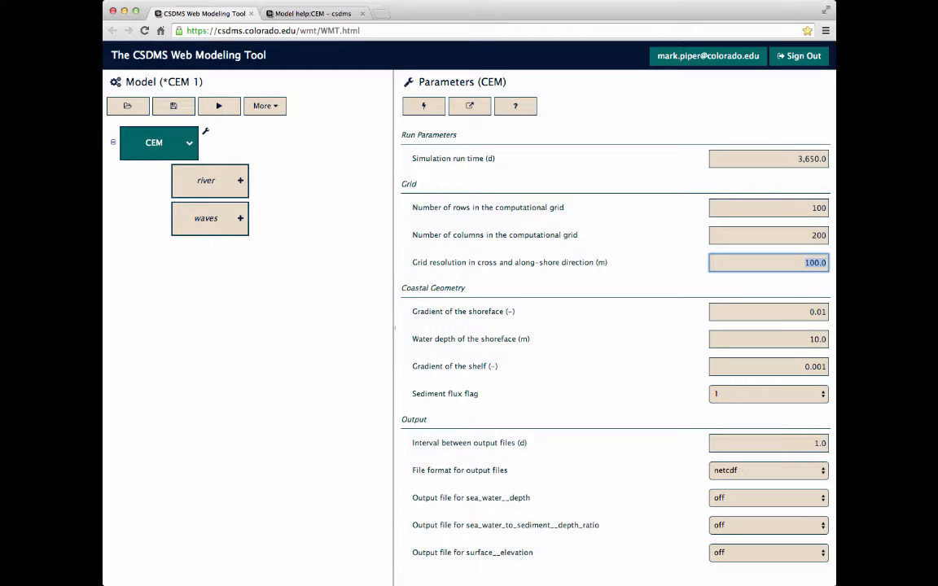
pyautogui.click(823, 442)
pyautogui.write('100')
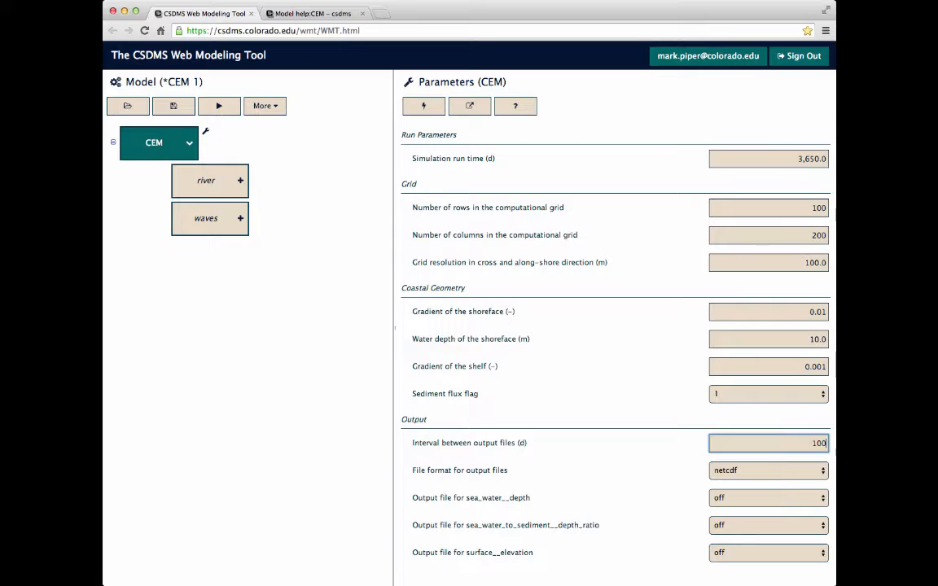
pyautogui.press('Tab')
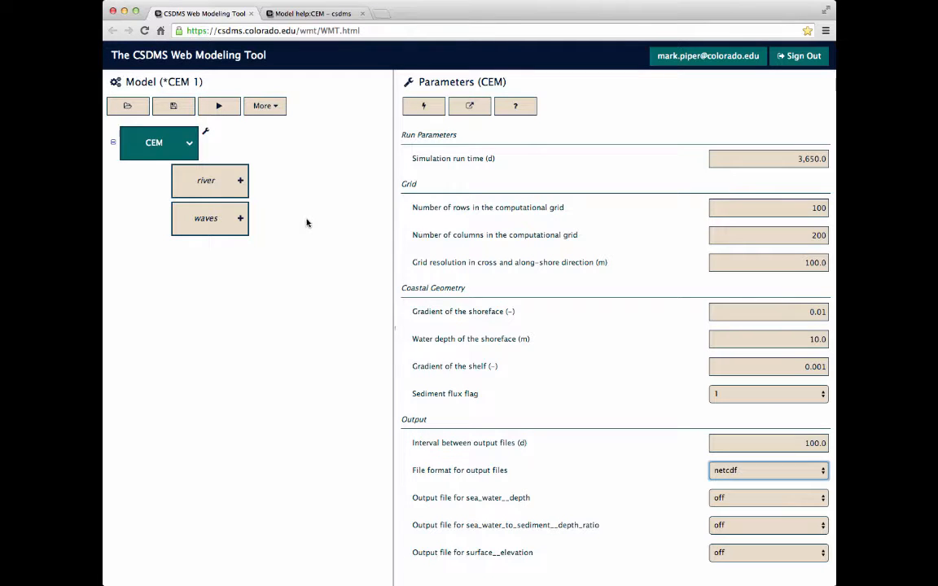
# - Plug Waves into CEM's waves port, show its parameters and view its information
pyautogui.click(240, 220)
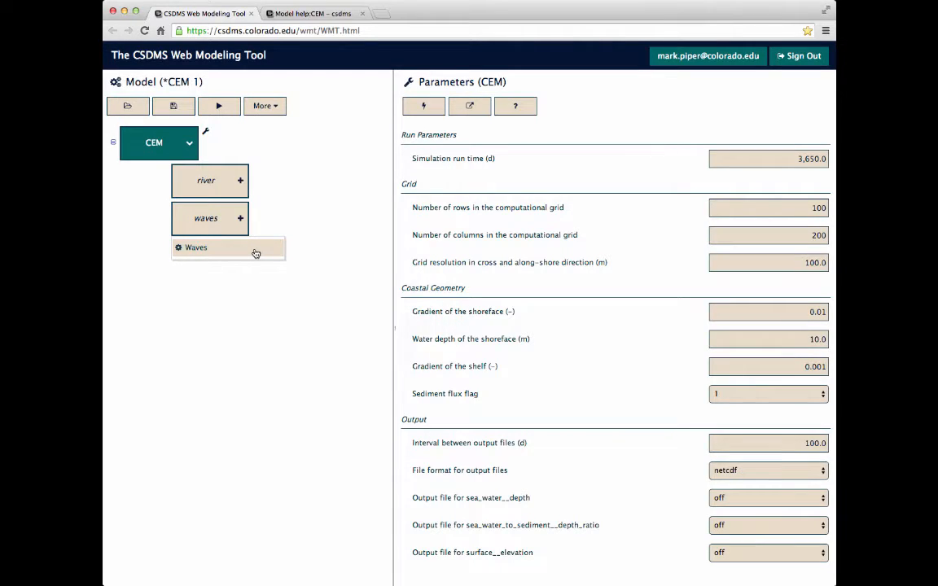
pyautogui.click(255, 253)
pyautogui.click(243, 219)
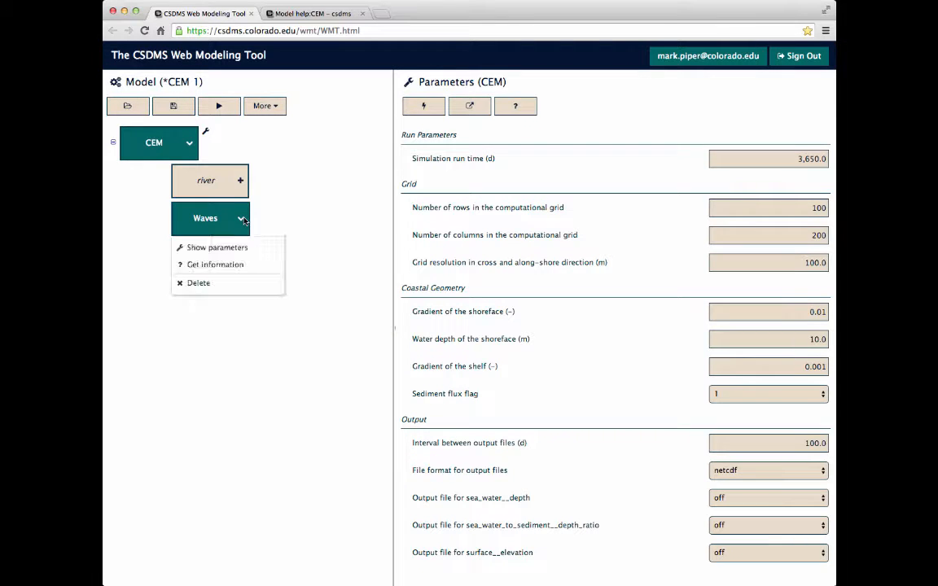
pyautogui.click(186, 247)
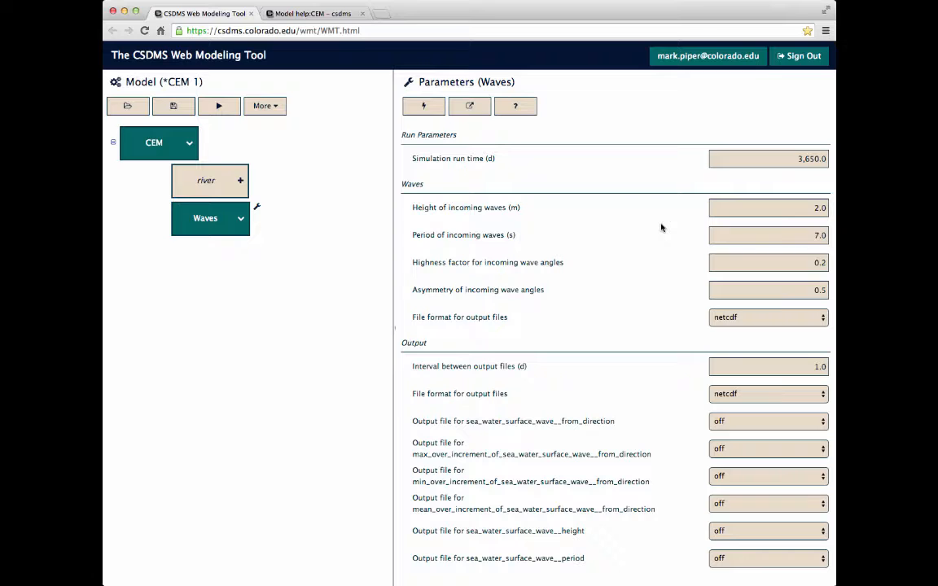
pyautogui.click(238, 219)
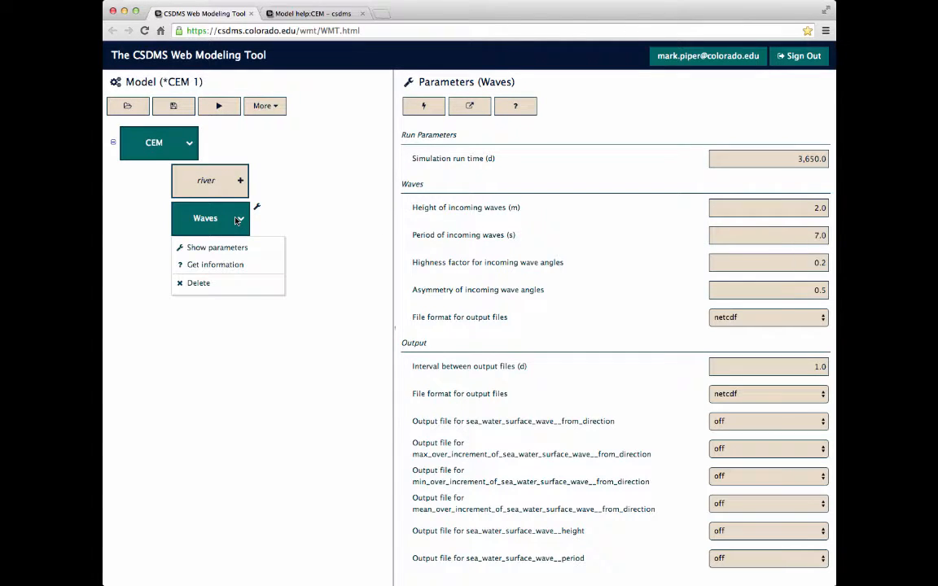
pyautogui.click(237, 265)
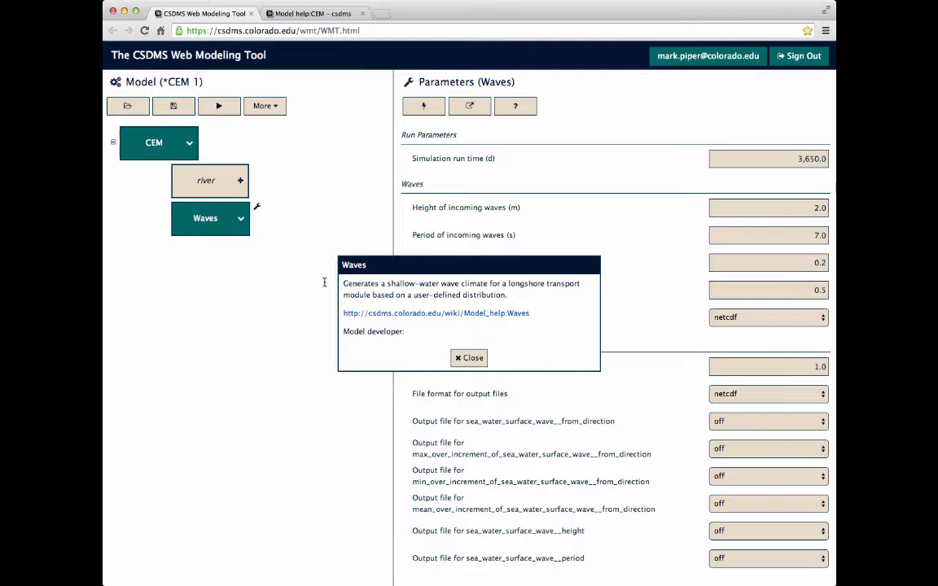
pyautogui.click(372, 301)
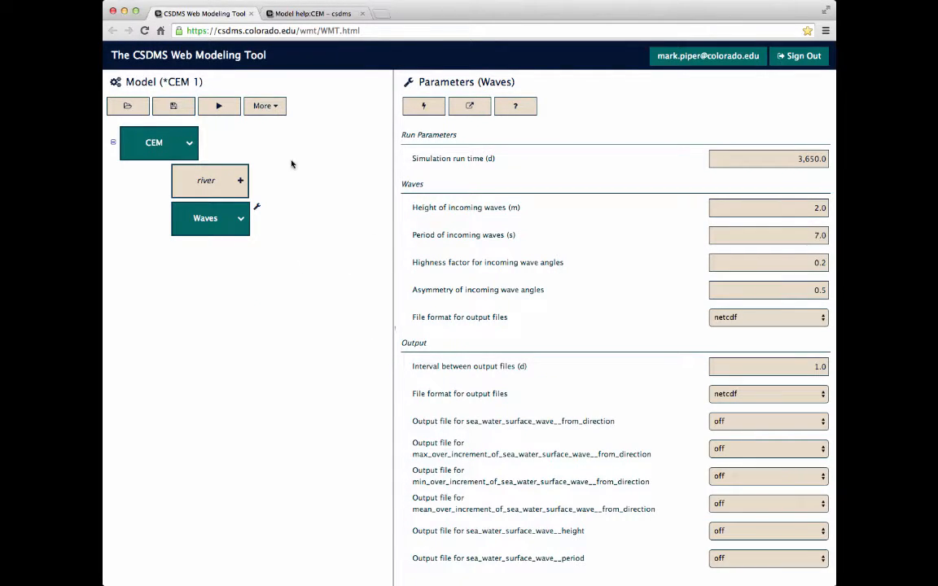
# - Choose Avulsion from the component list for CEM's river port
pyautogui.click(240, 180)
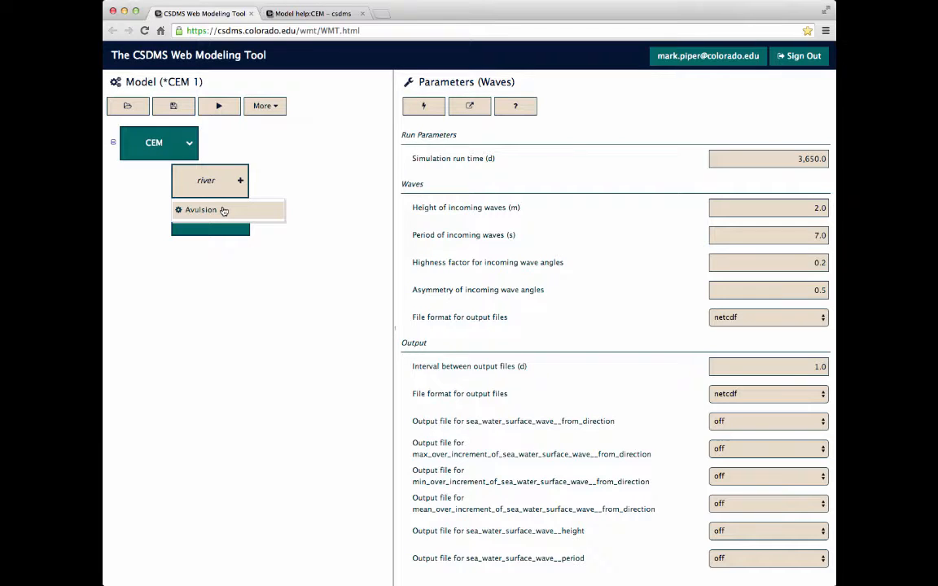
pyautogui.click(224, 210)
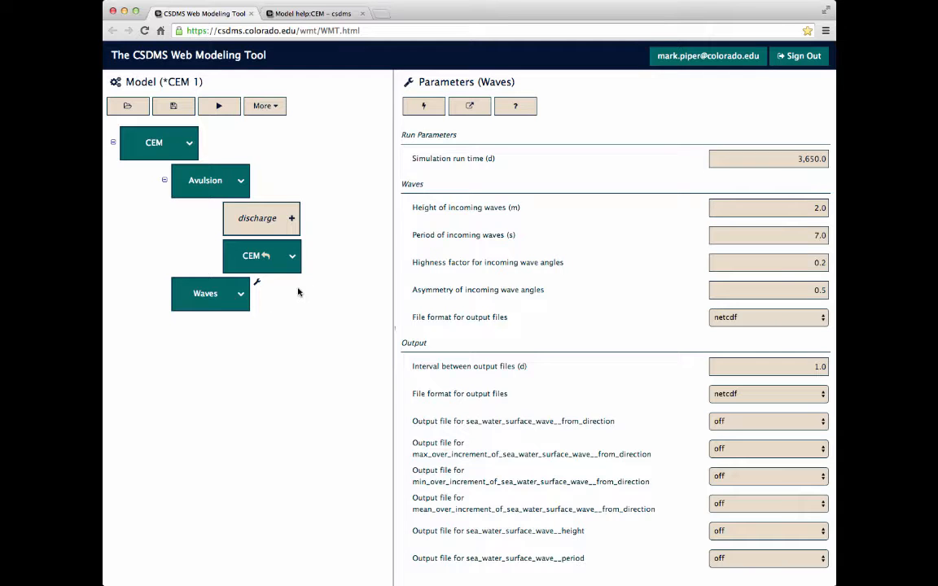
# - Show Avulsion's parameters and set its grid to 100 rows by 200 columns
pyautogui.click(239, 186)
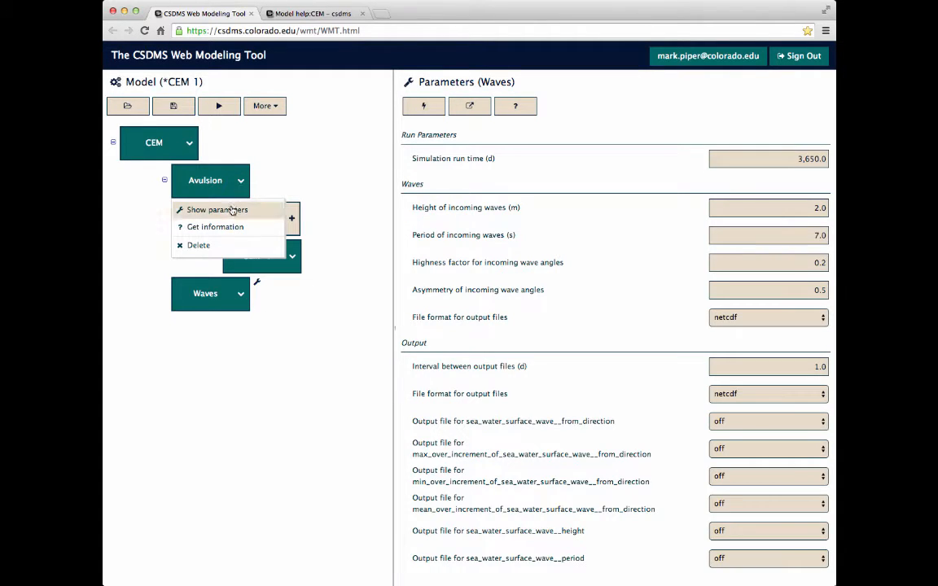
pyautogui.click(210, 209)
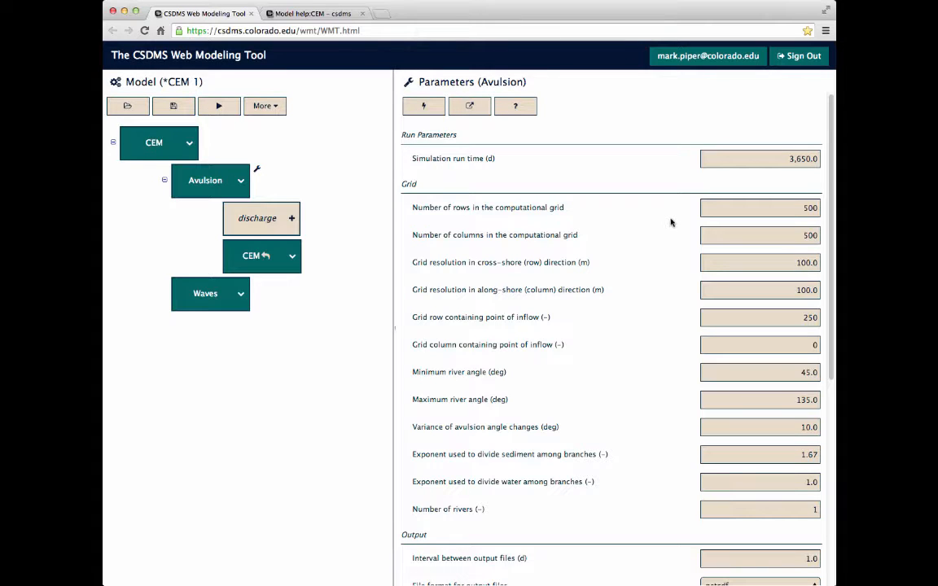
pyautogui.moveTo(801, 208); pyautogui.dragTo(817, 208)
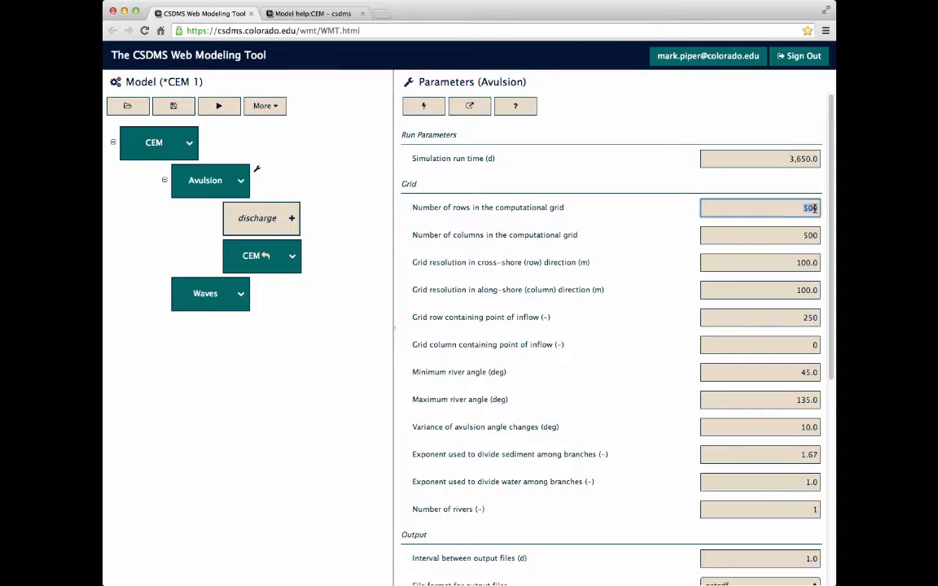
pyautogui.write('100')
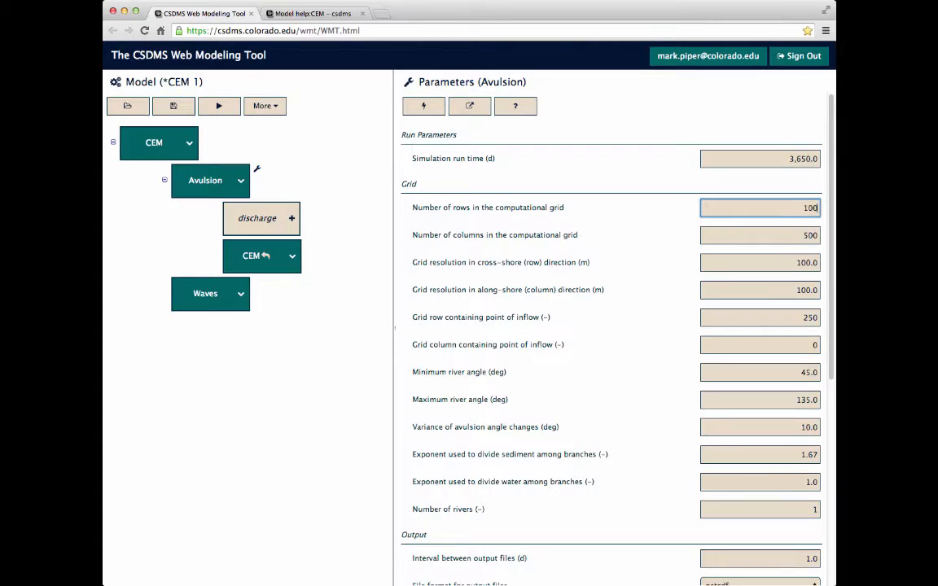
pyautogui.press('Tab')
pyautogui.write('200')
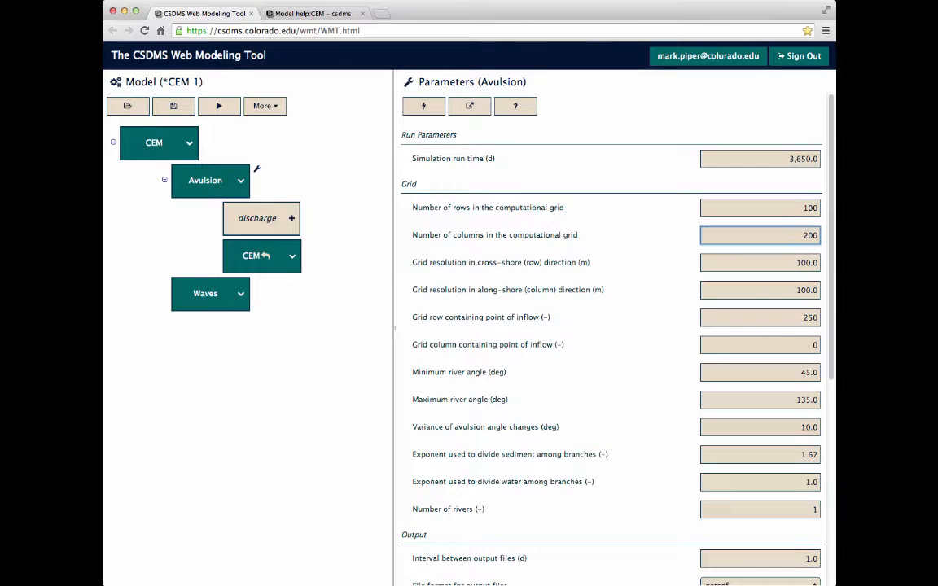
# - Set Avulsion's inflow point to row 0, column 100 and output interval to 100 days
pyautogui.click(774, 317)
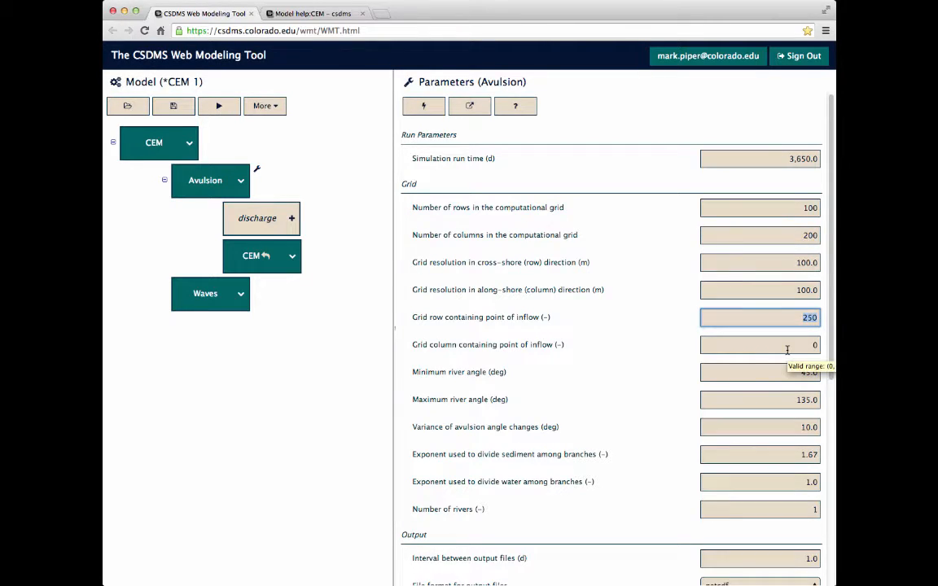
pyautogui.write('0')
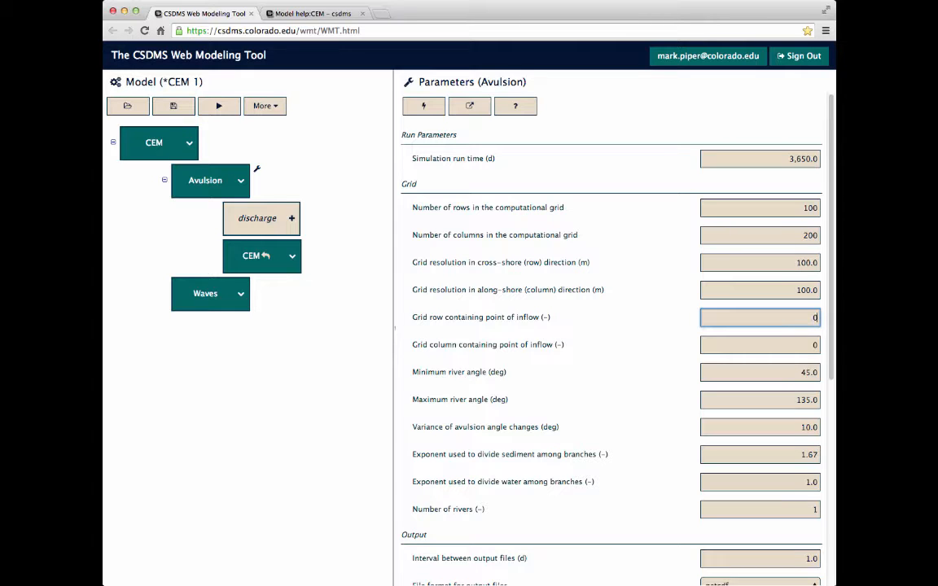
pyautogui.press('Tab')
pyautogui.write('100')
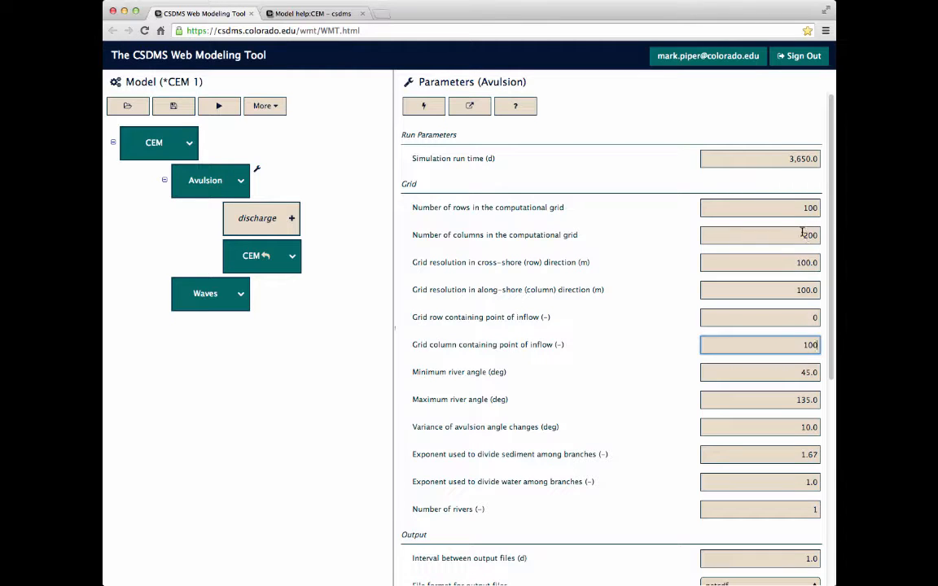
pyautogui.doubleClick(818, 345)
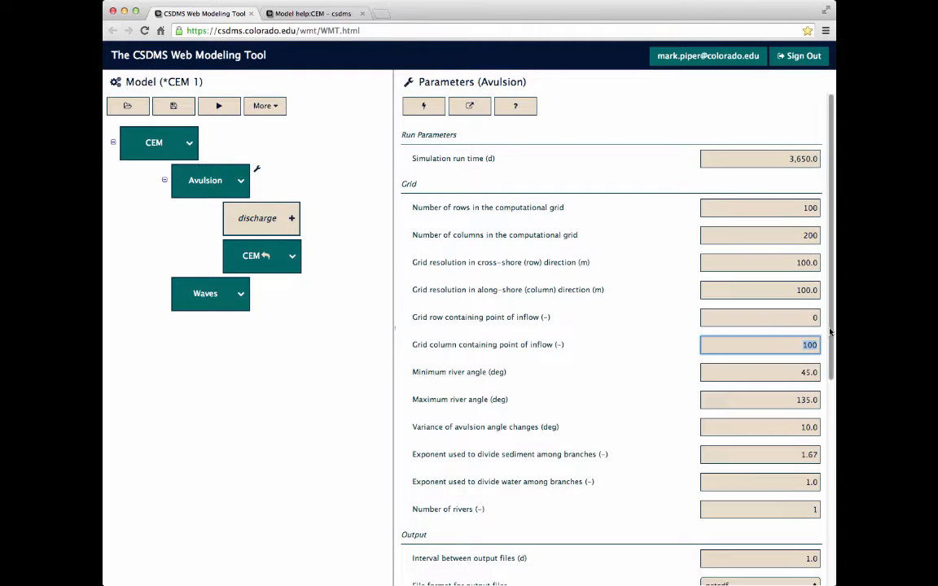
pyautogui.scroll(-3, 822, 390)
pyautogui.doubleClick(814, 439)
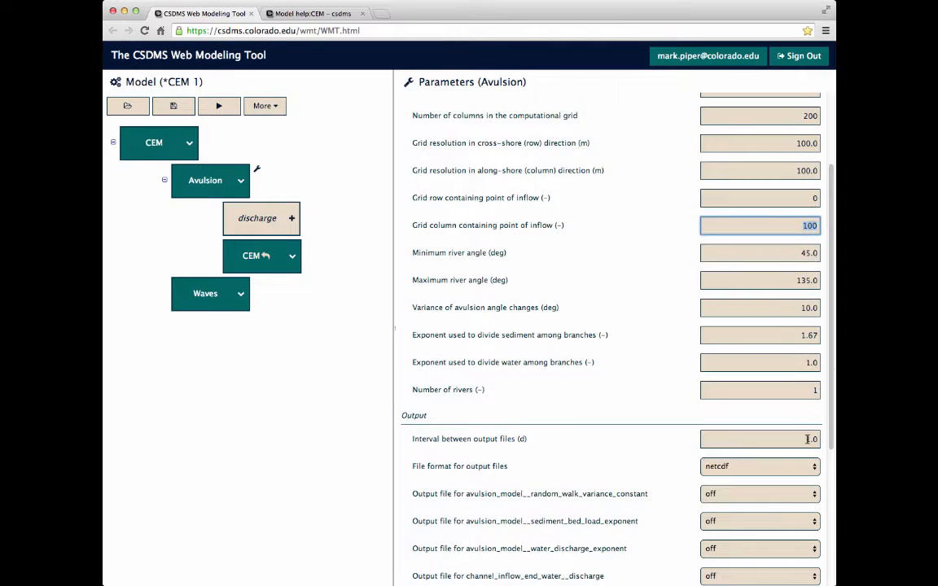
pyautogui.write('100')
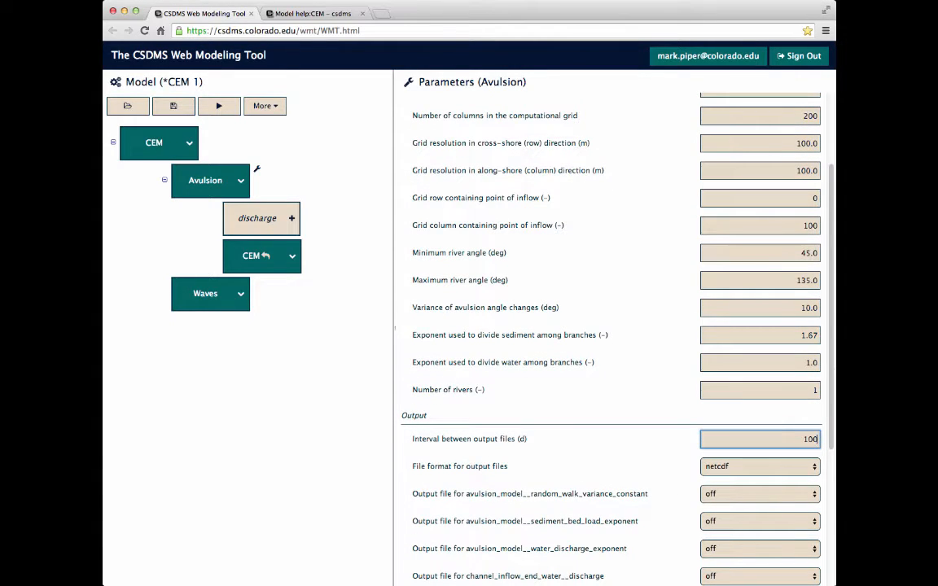
pyautogui.press('Tab')
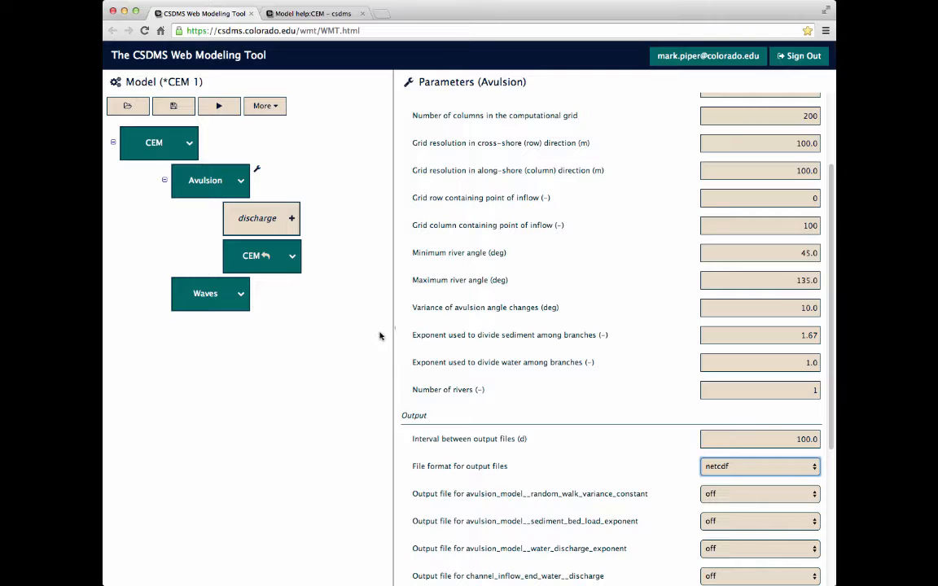
pyautogui.click(292, 218)
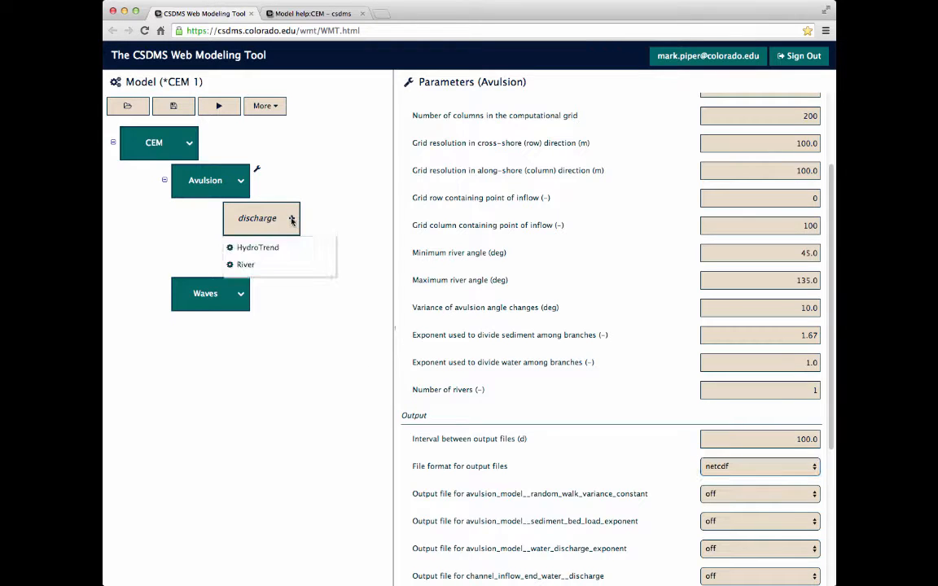
# - Connect River to Avulsion's discharge port, check its information, and show its parameters
pyautogui.click(275, 265)
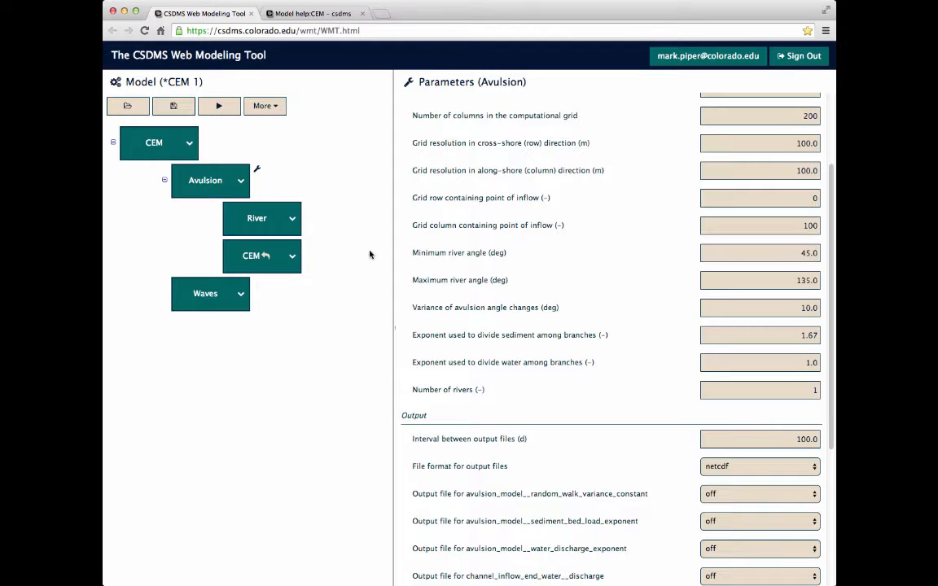
pyautogui.click(289, 218)
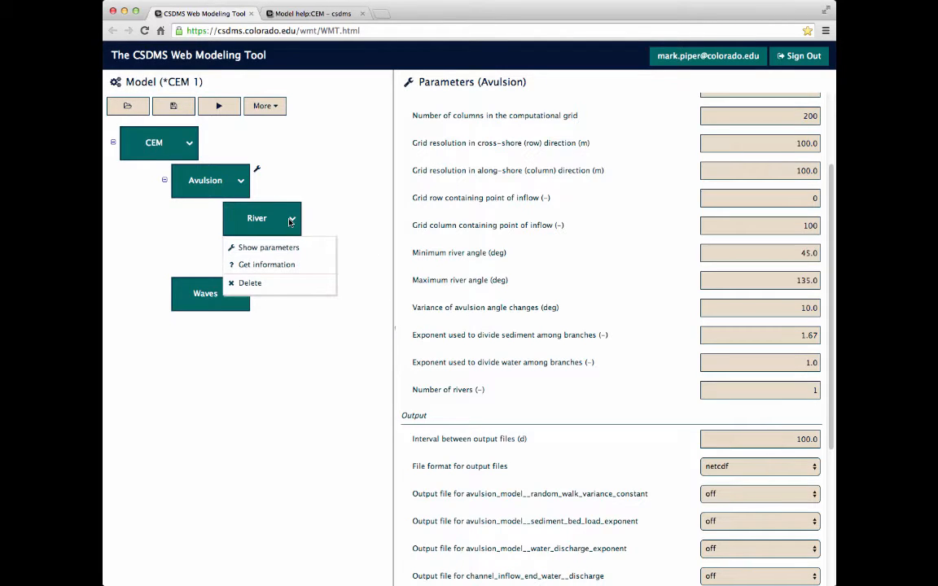
pyautogui.click(284, 266)
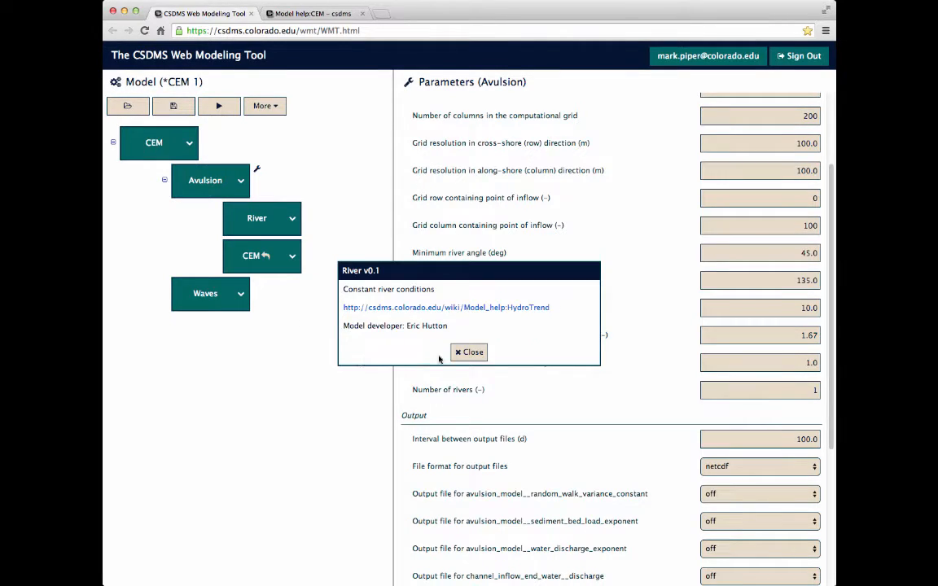
pyautogui.click(468, 353)
pyautogui.click(291, 219)
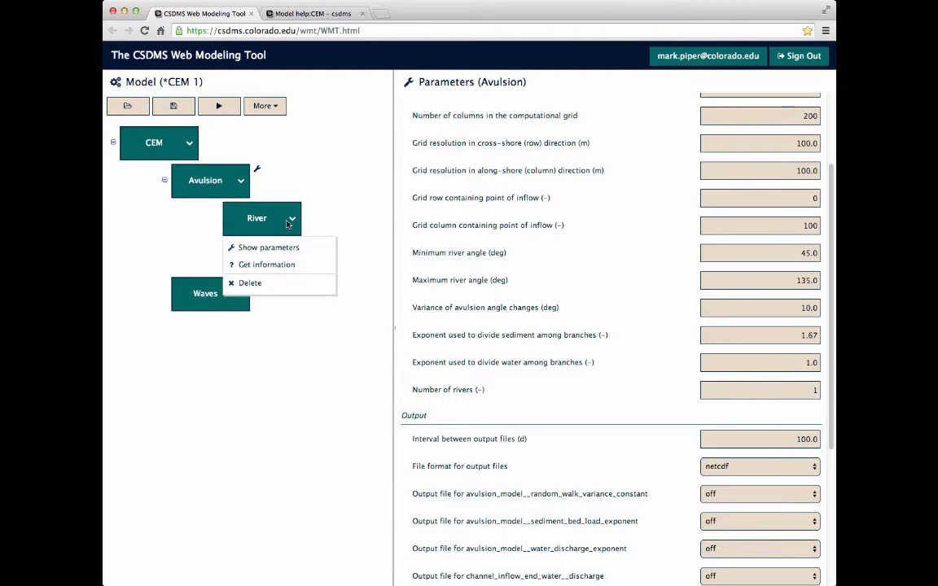
pyautogui.click(282, 248)
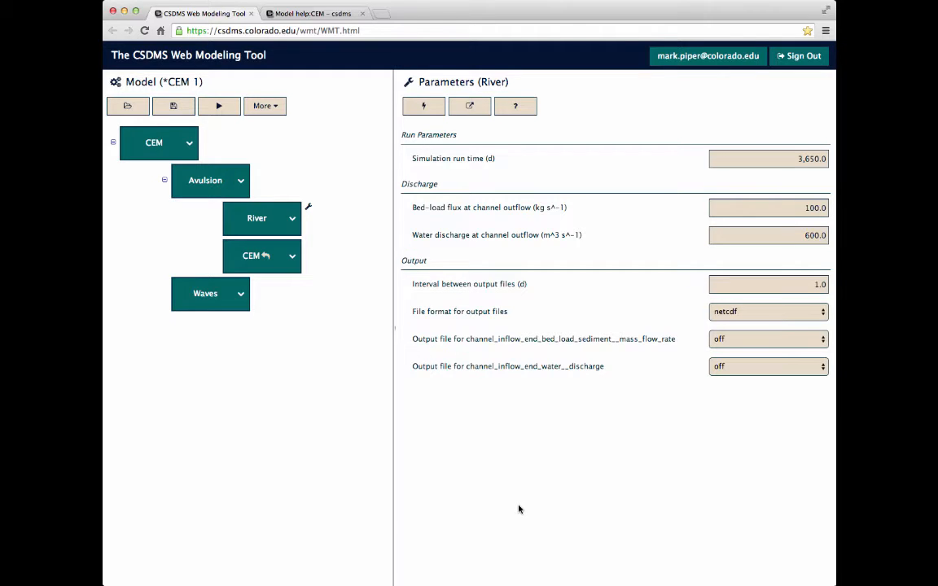
# - Tag the model with the Test label under Manage labels
pyautogui.click(264, 106)
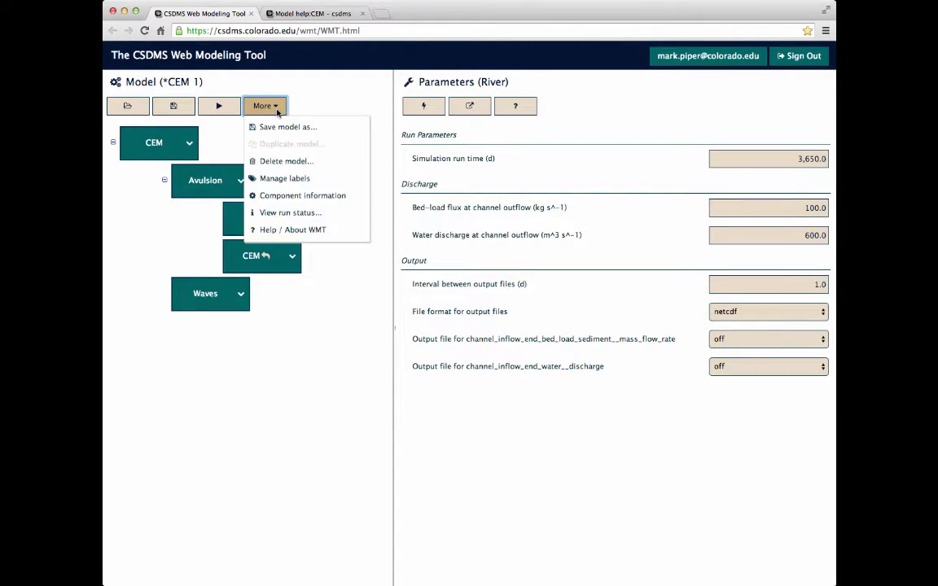
pyautogui.moveTo(299, 181)
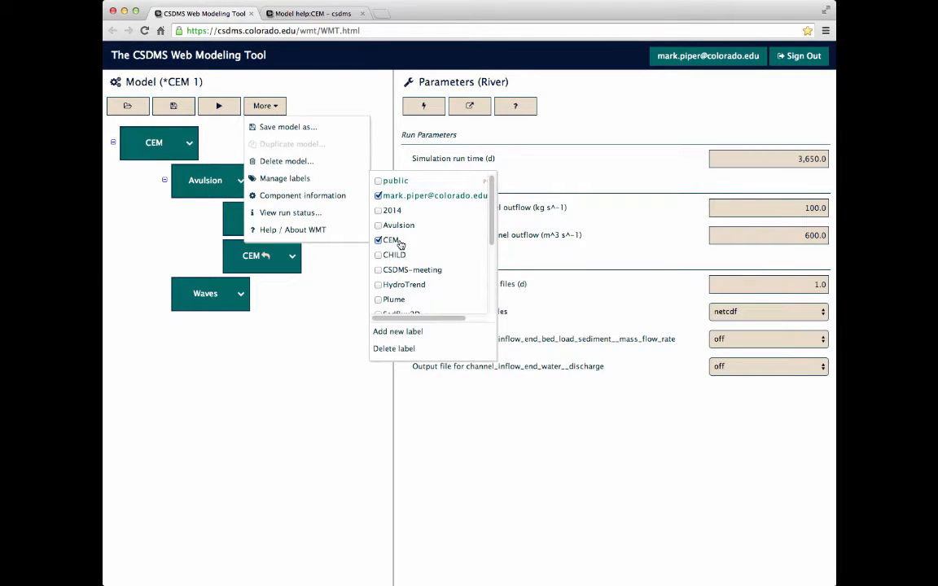
pyautogui.moveTo(493, 216); pyautogui.dragTo(493, 265)
pyautogui.click(378, 247)
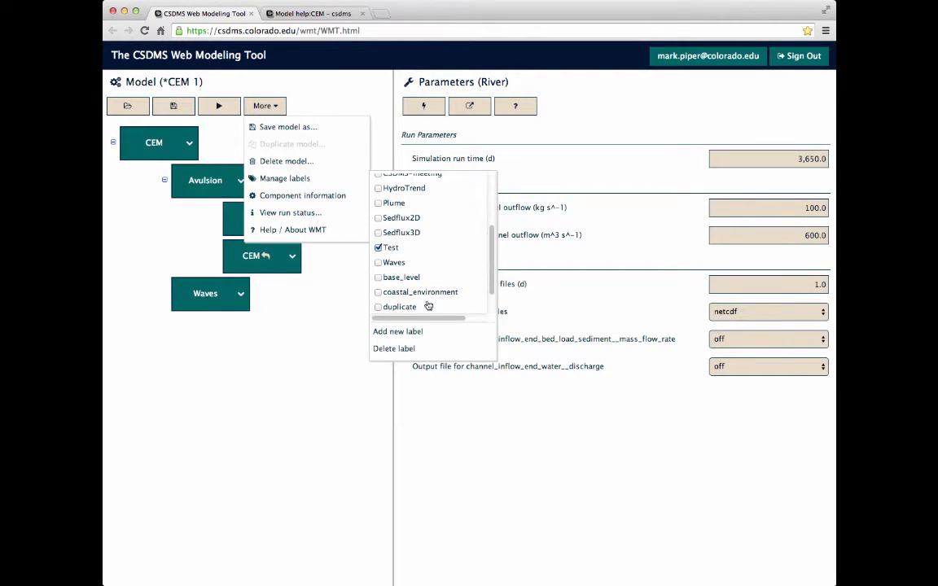
# - Create a new label named 'tutorial'
pyautogui.moveTo(426, 320)
pyautogui.mouseDown()
pyautogui.moveTo(450, 321)
pyautogui.moveTo(430, 320)
pyautogui.mouseUp()
pyautogui.click(411, 332)
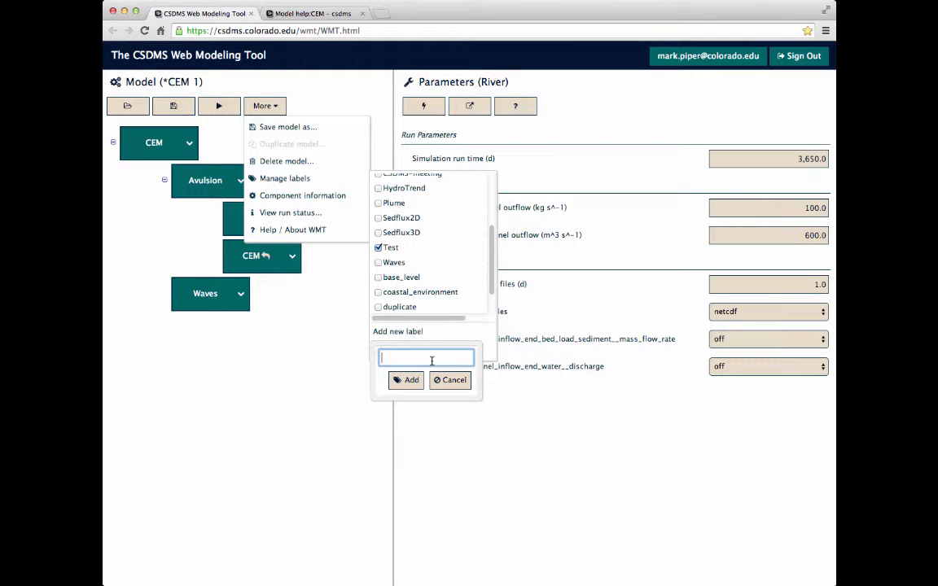
pyautogui.write('ut')
pyautogui.press('BackSpace')
pyautogui.press('BackSpace')
pyautogui.write('tutorial')
pyautogui.click(407, 380)
# - Apply the tutorial and public labels to the model and close the labels list
pyautogui.moveTo(491, 259); pyautogui.dragTo(490, 306)
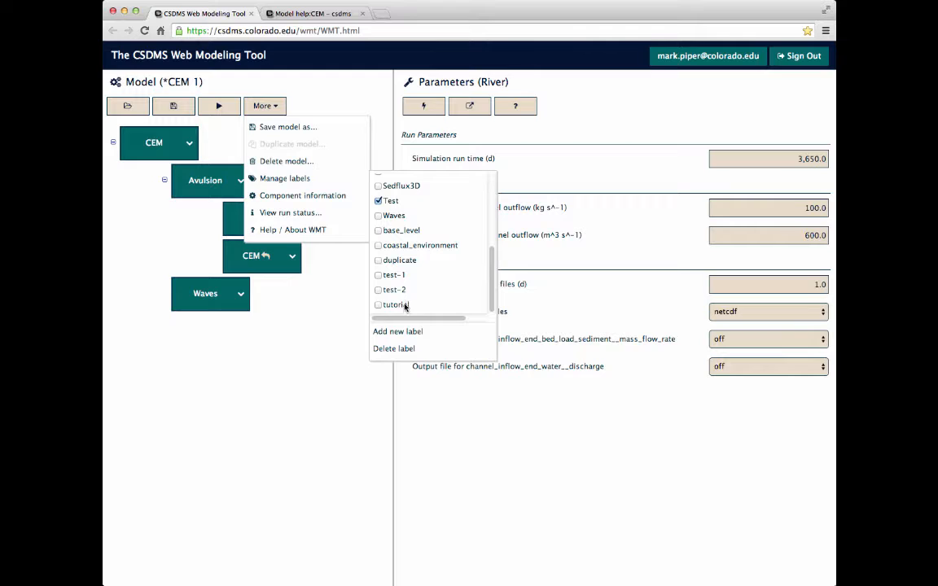
pyautogui.click(377, 304)
pyautogui.moveTo(494, 291); pyautogui.dragTo(497, 214)
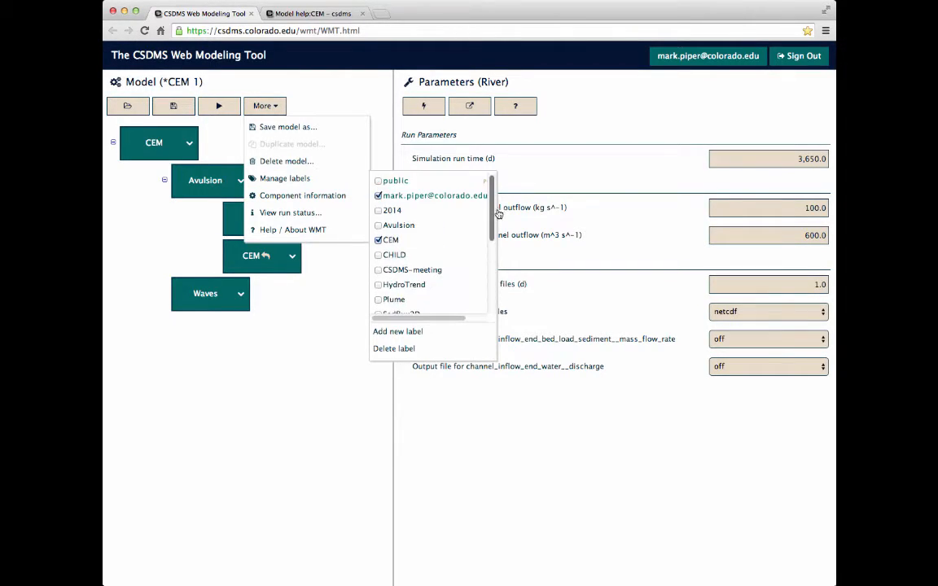
pyautogui.click(379, 181)
pyautogui.click(304, 371)
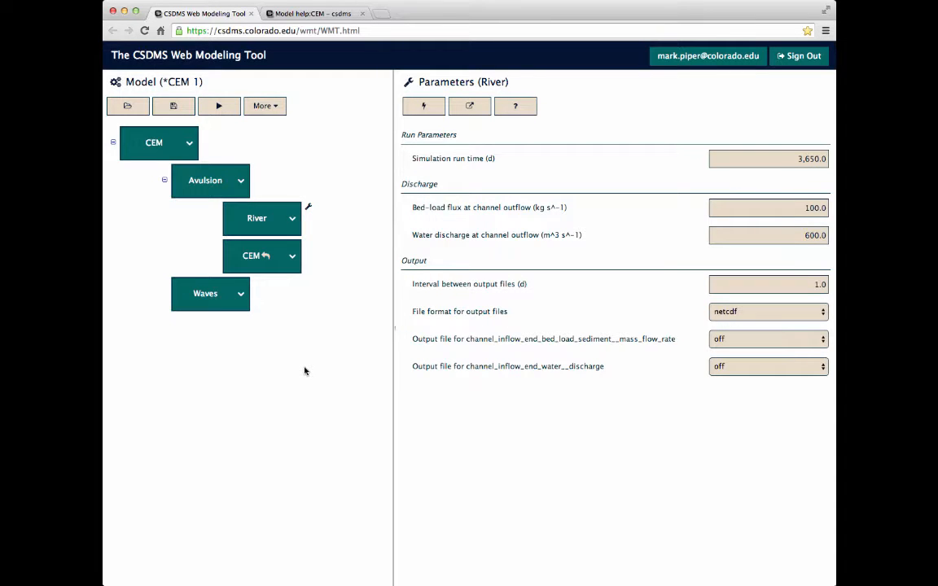
# - Save the model as 'WMT Video Example', replacing the default name 'CEM 1'
pyautogui.click(165, 110)
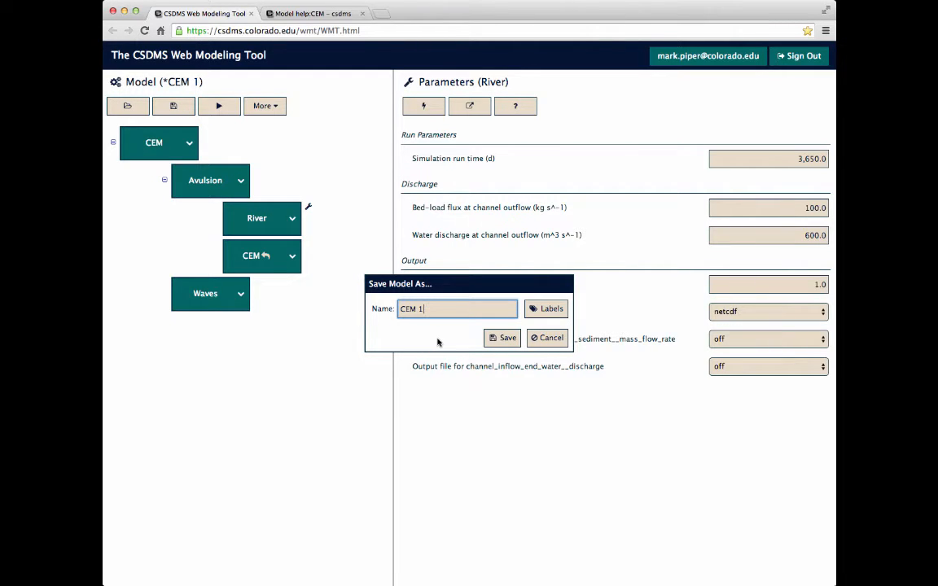
pyautogui.press('BackSpace')
pyautogui.press('BackSpace')
pyautogui.press('BackSpace')
pyautogui.press('BackSpace')
pyautogui.press('BackSpace')
pyautogui.write('WMT Video Example')
pyautogui.click(502, 337)
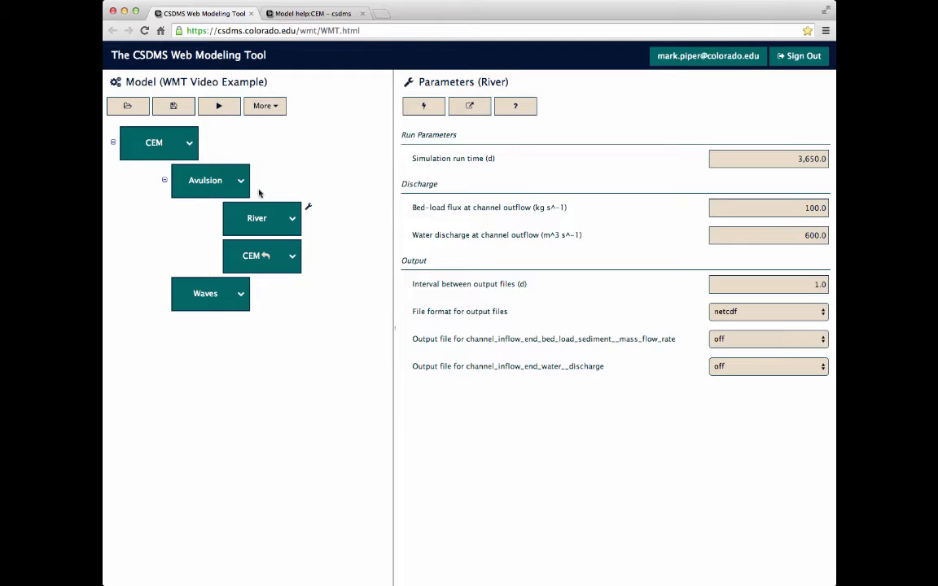
# - Remove the CEM component tree and bring up the list of saved models
pyautogui.click(183, 138)
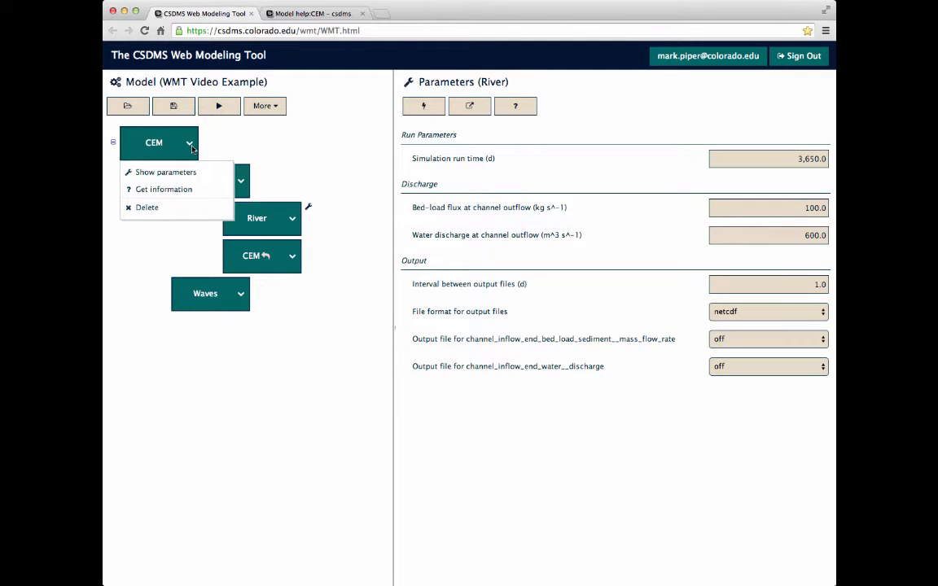
pyautogui.click(144, 207)
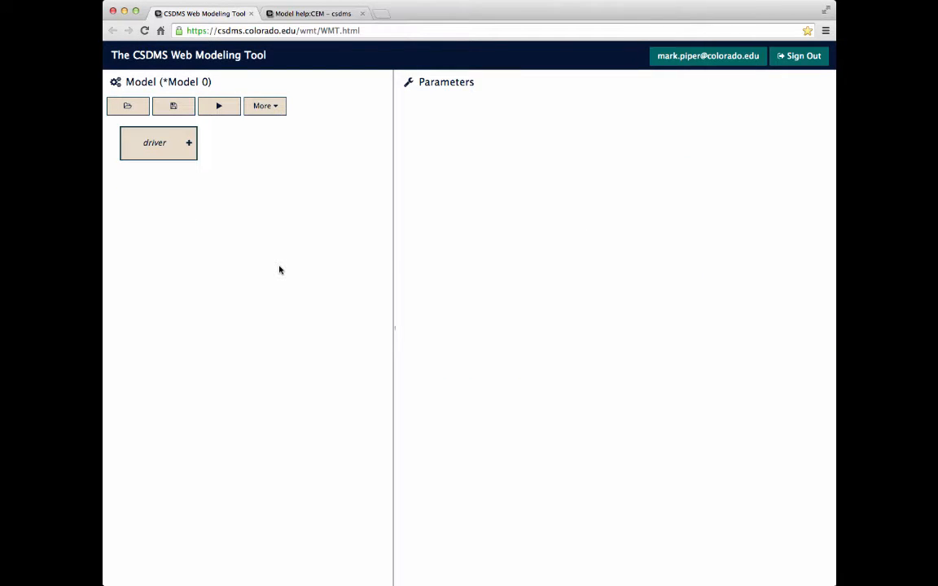
pyautogui.click(128, 107)
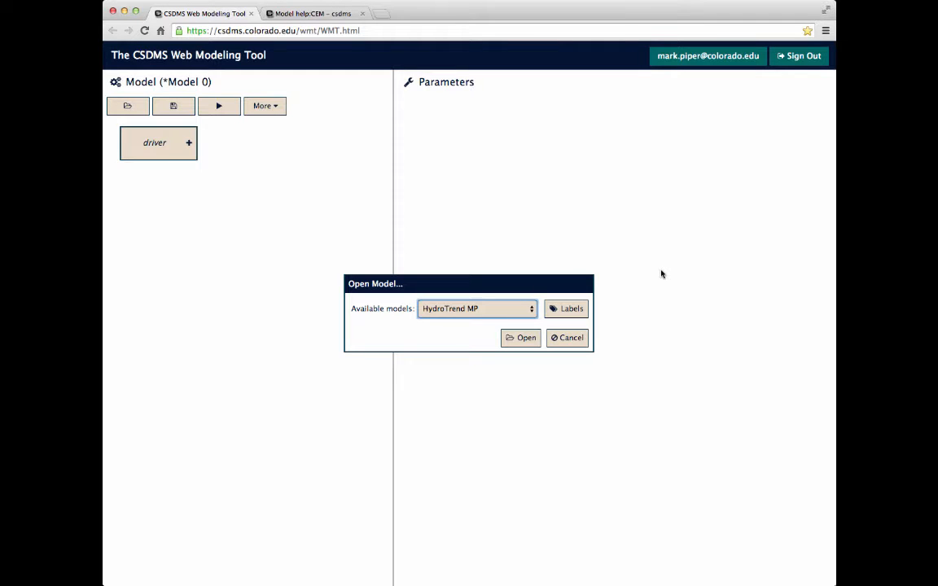
pyautogui.click(529, 309)
pyautogui.scroll(-3, 524, 458)
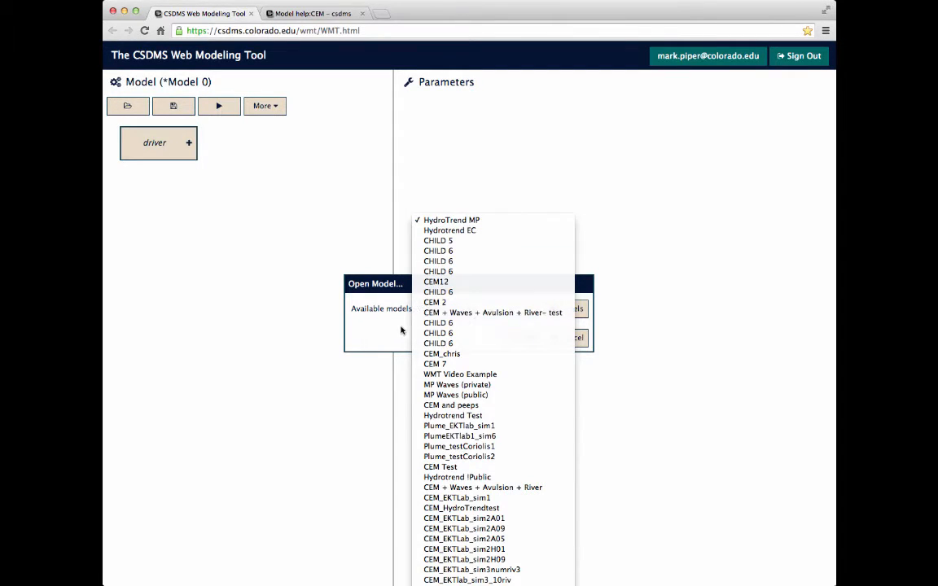
pyautogui.click(361, 296)
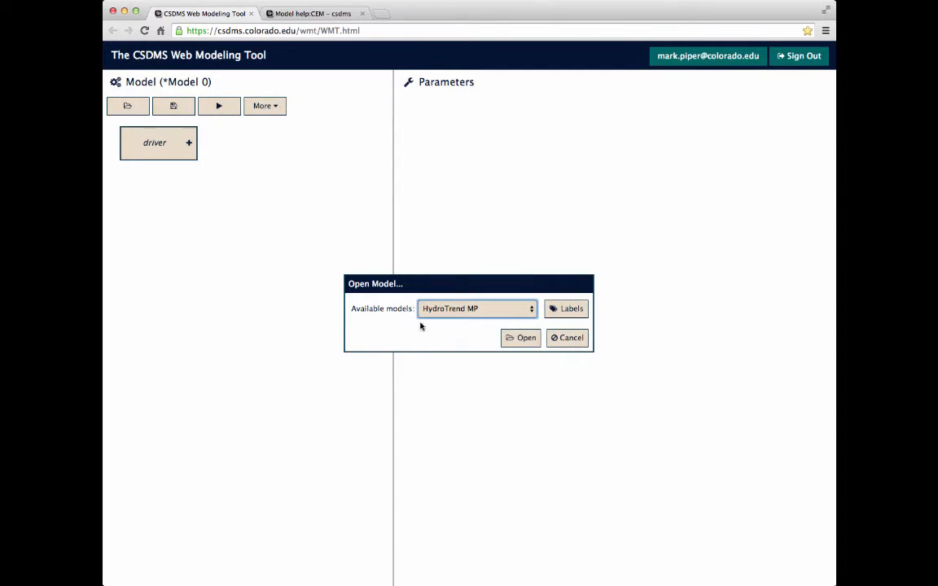
# - Filter the available models by the Test label, keeping WMT Video Example selected
pyautogui.click(571, 310)
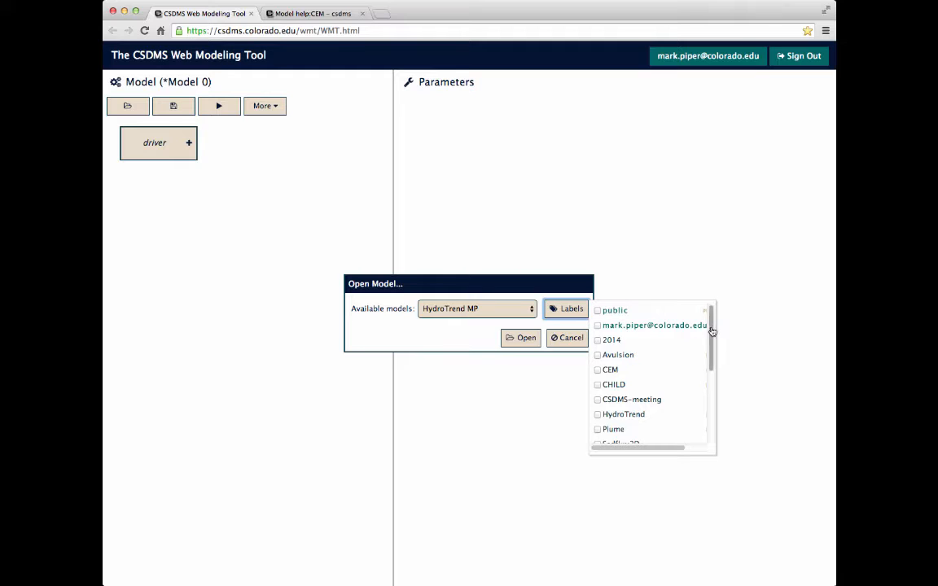
pyautogui.moveTo(709, 328); pyautogui.dragTo(708, 382)
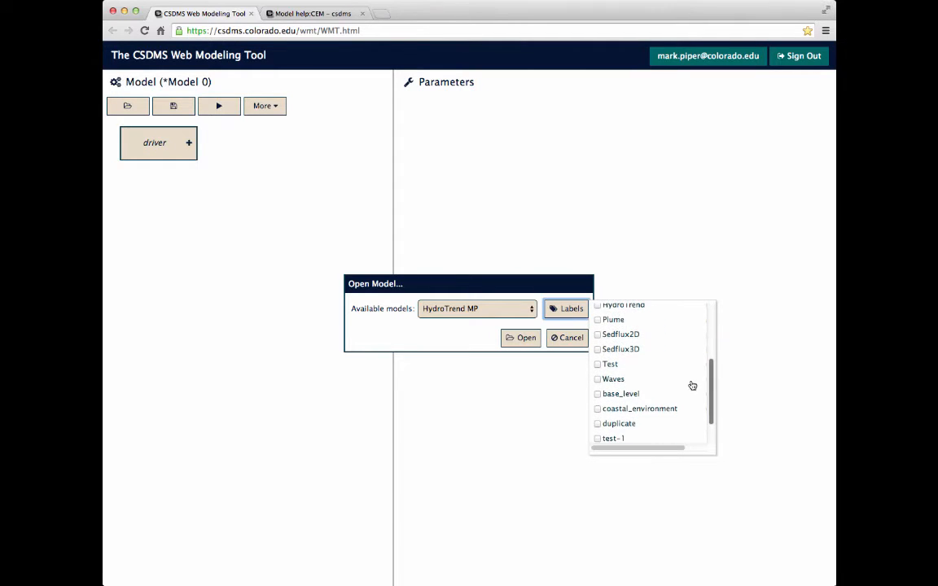
pyautogui.click(598, 365)
pyautogui.click(529, 310)
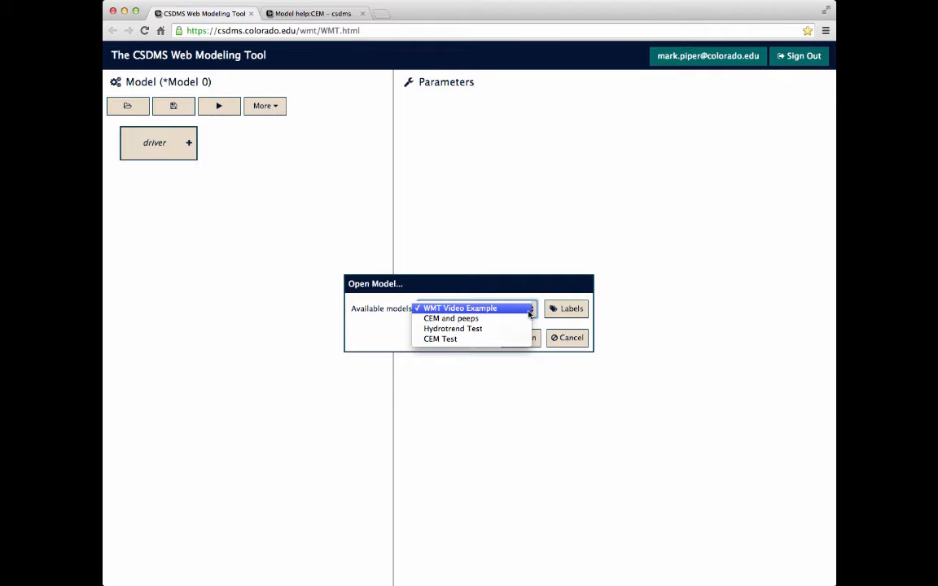
pyautogui.click(397, 335)
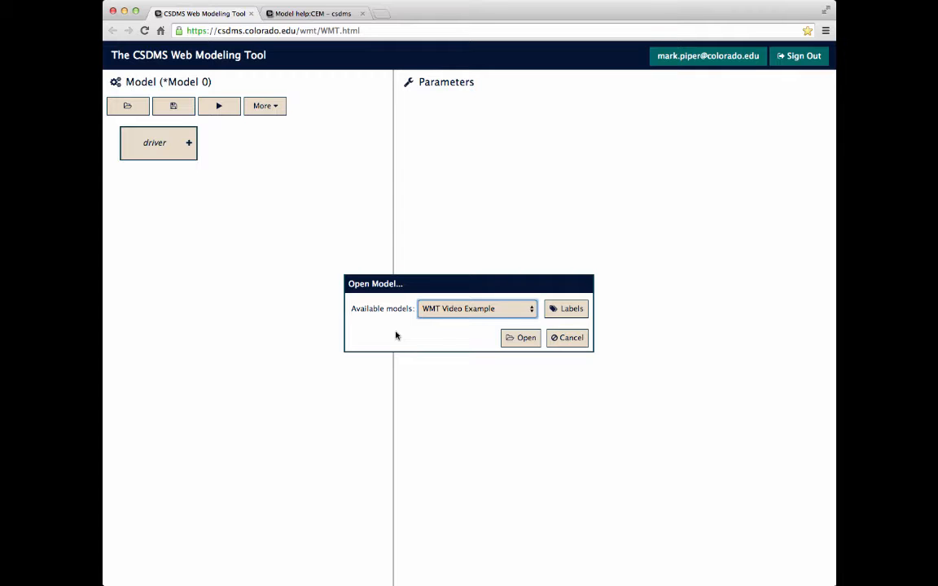
# - Filter by both Test and tutorial labels, then open WMT Video Example
pyautogui.click(565, 308)
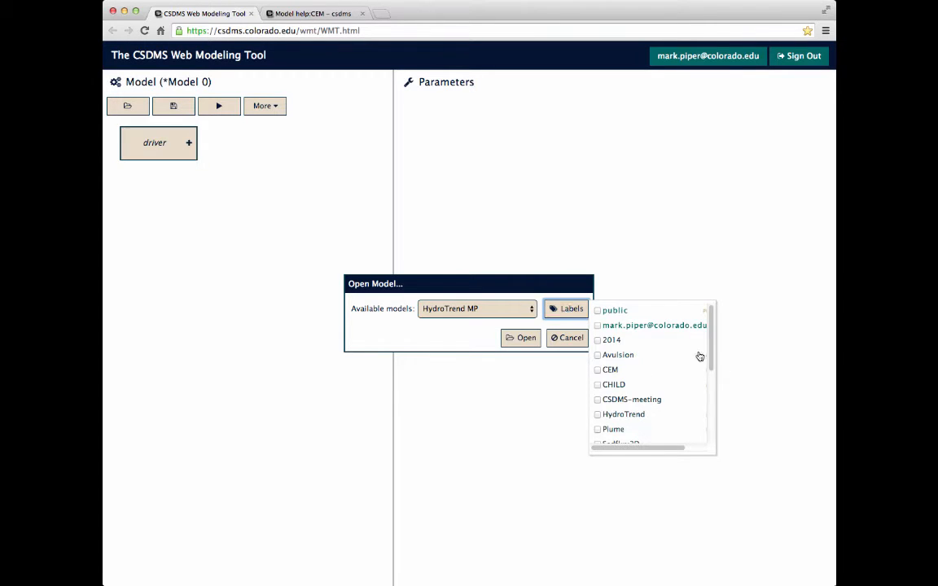
pyautogui.scroll(-2, 711, 368)
pyautogui.scroll(-3, 711, 368)
pyautogui.click(597, 388)
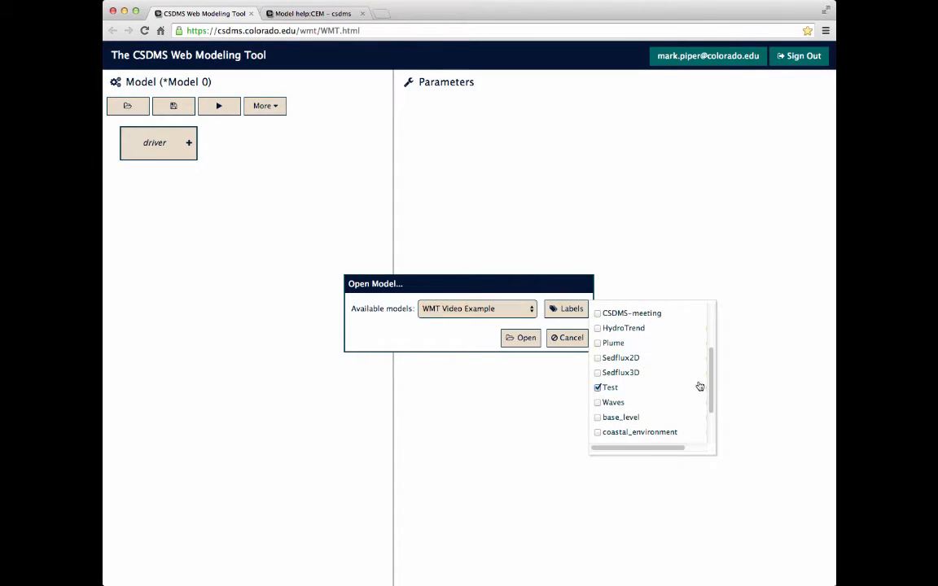
pyautogui.moveTo(712, 378); pyautogui.dragTo(714, 407)
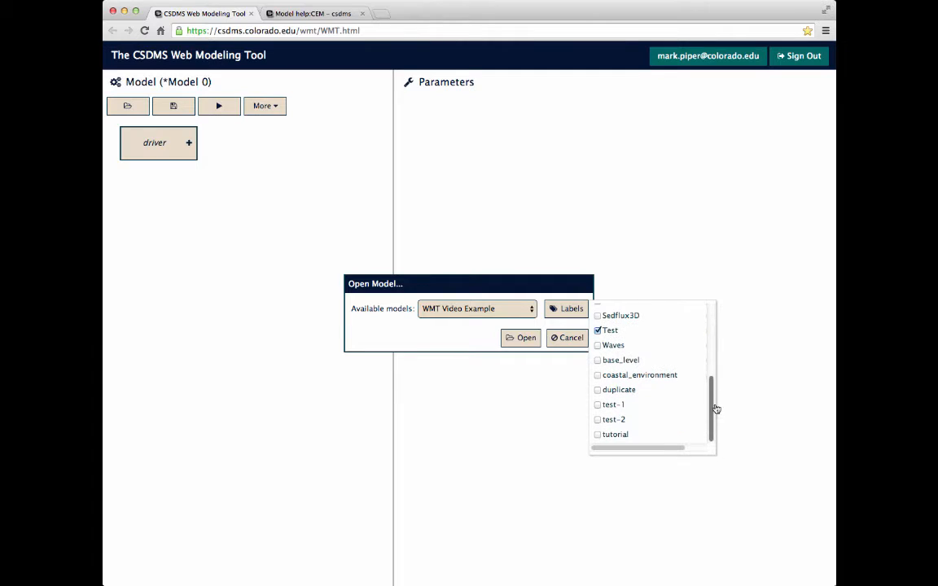
pyautogui.click(597, 434)
pyautogui.click(516, 311)
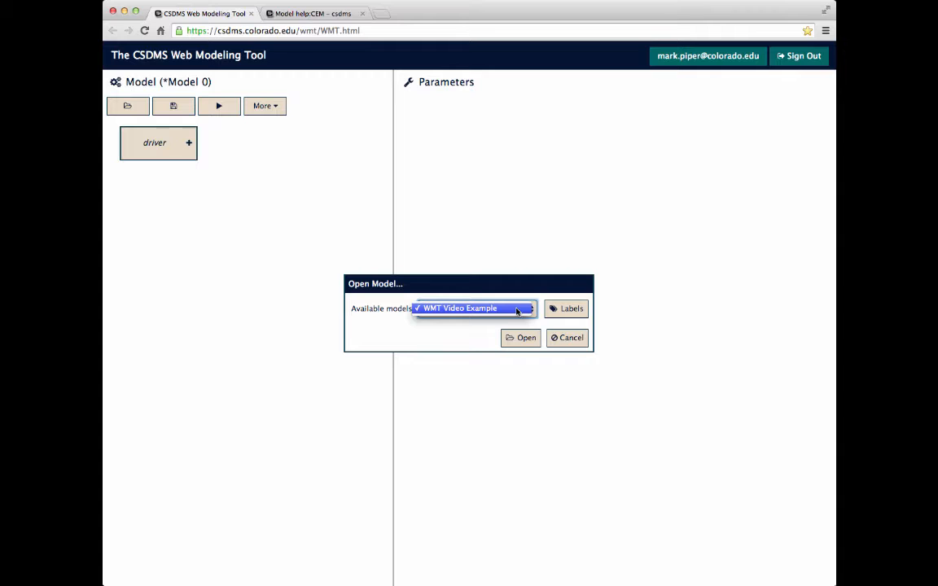
pyautogui.click(517, 309)
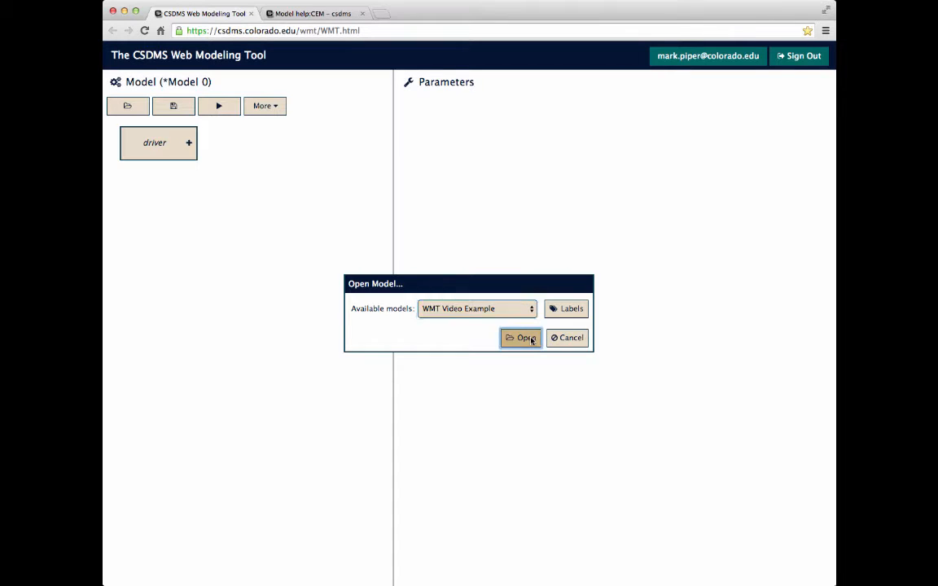
pyautogui.click(525, 337)
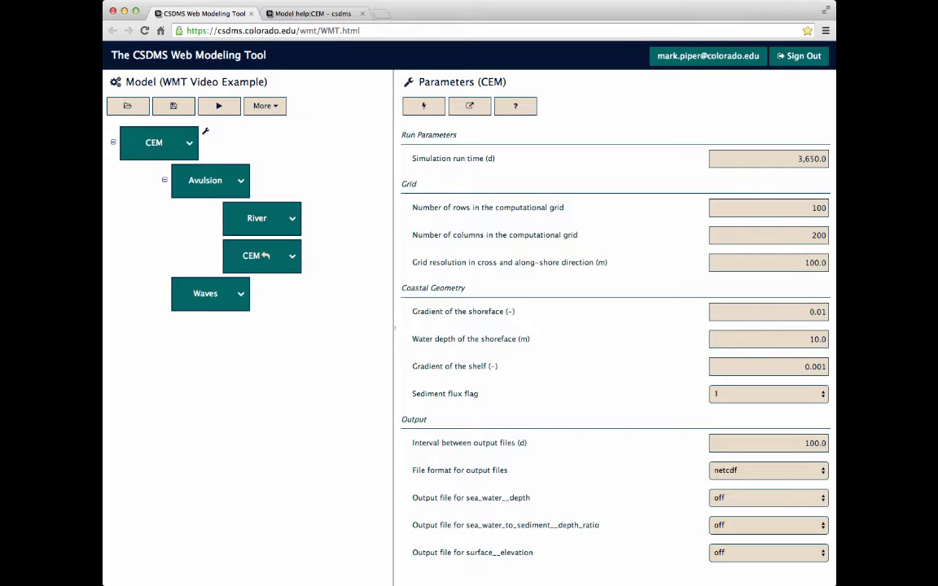
# - Submit WMT Video Example to run on beach.colorado.edu with the HPCC username and password
pyautogui.click(221, 107)
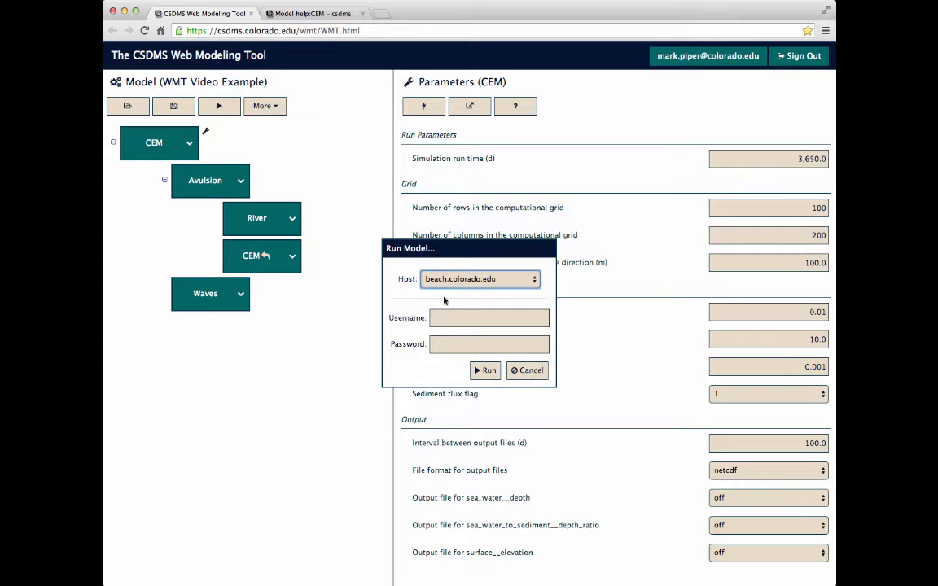
pyautogui.click(453, 319)
pyautogui.write('map')
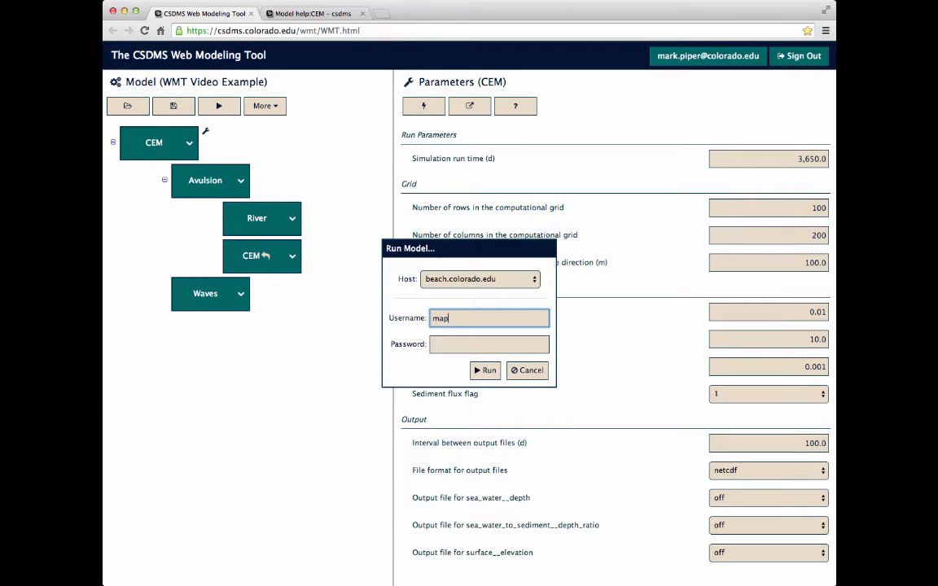
pyautogui.write('i8461')
pyautogui.press('Tab')
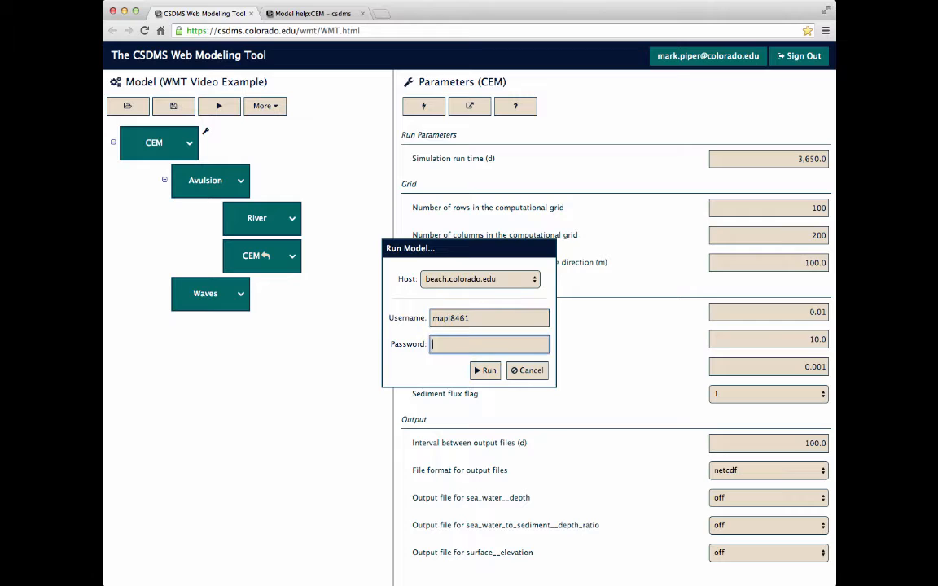
pyautogui.write('•••••••••••••')
pyautogui.click(479, 370)
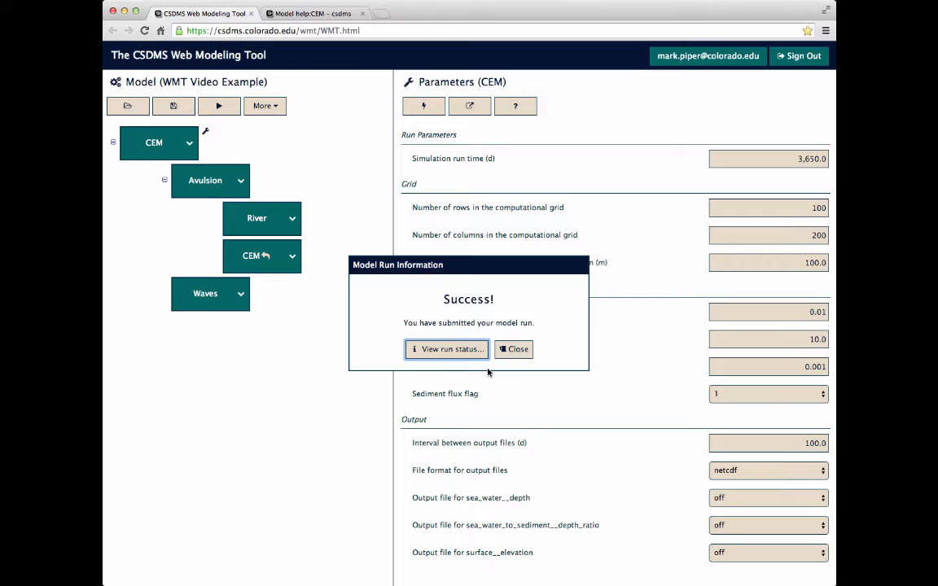
# - Check the new run on the Simulation Status page, then download and open the earlier run's results
pyautogui.click(447, 350)
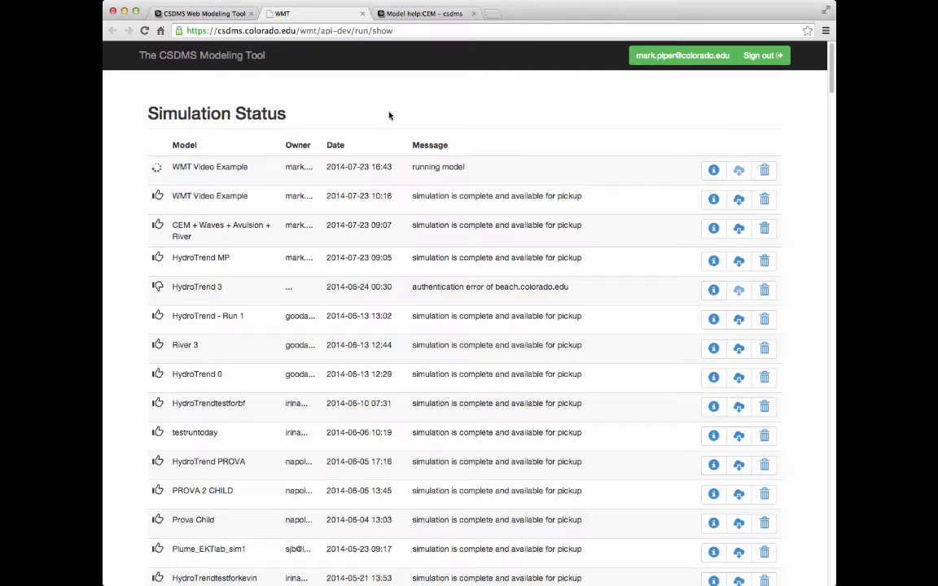
pyautogui.click(145, 31)
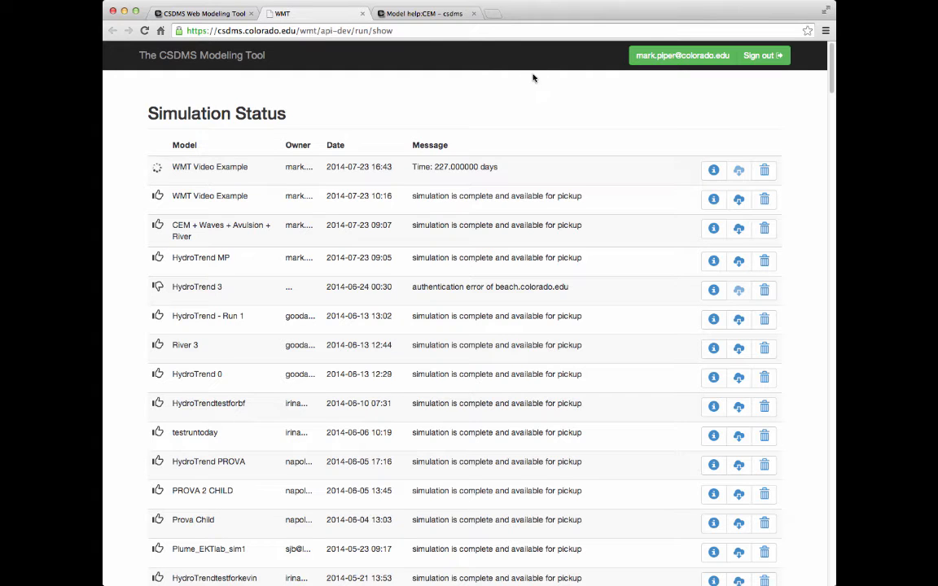
pyautogui.click(145, 31)
pyautogui.click(743, 202)
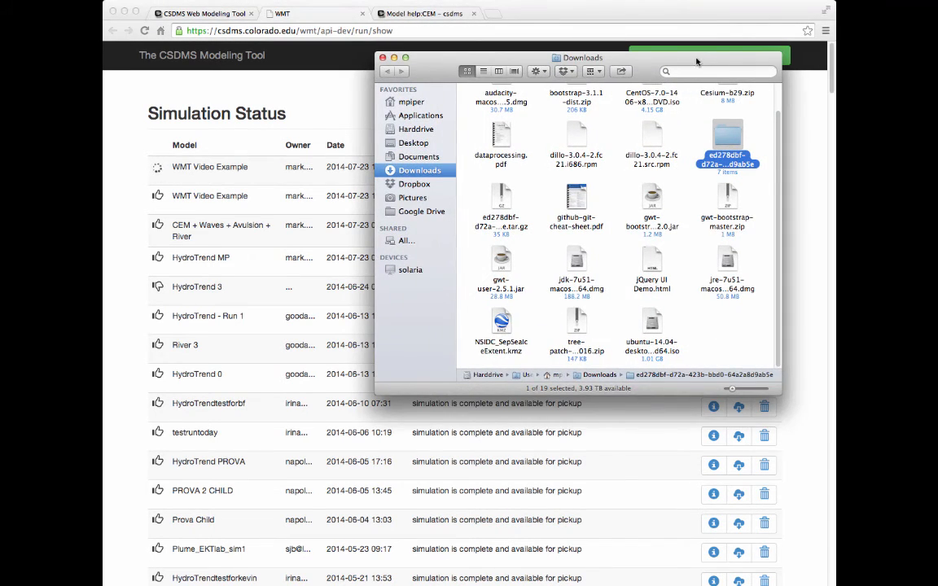
pyautogui.doubleClick(728, 132)
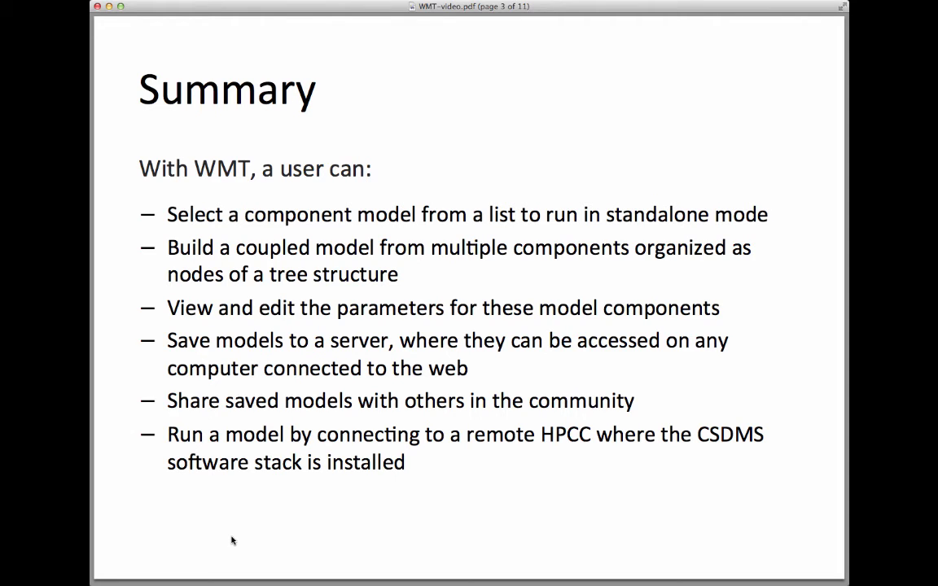
# - Advance WMT-video.pdf from page 3 to page 7, the saving-models-to-a-server point
pyautogui.press('Right')
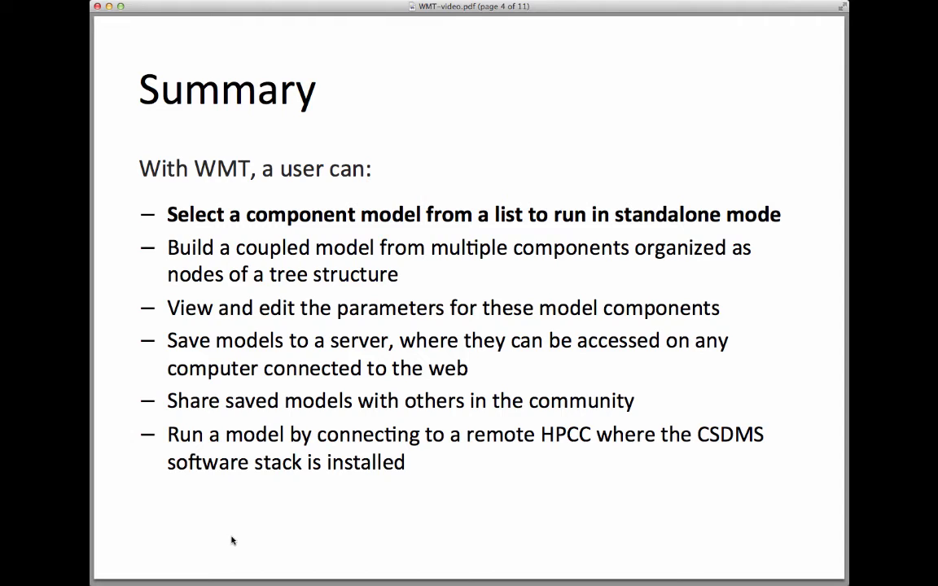
pyautogui.press('Right')
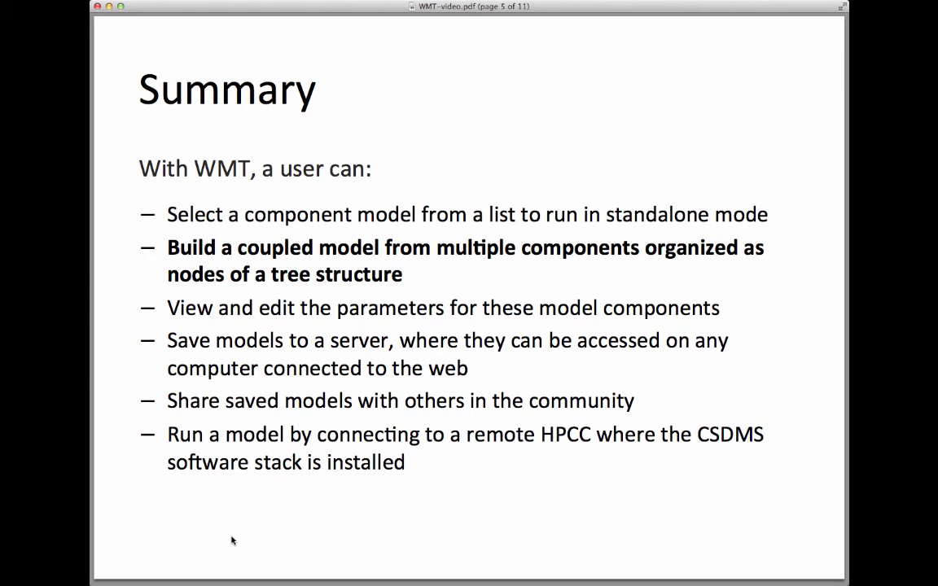
pyautogui.press('Right')
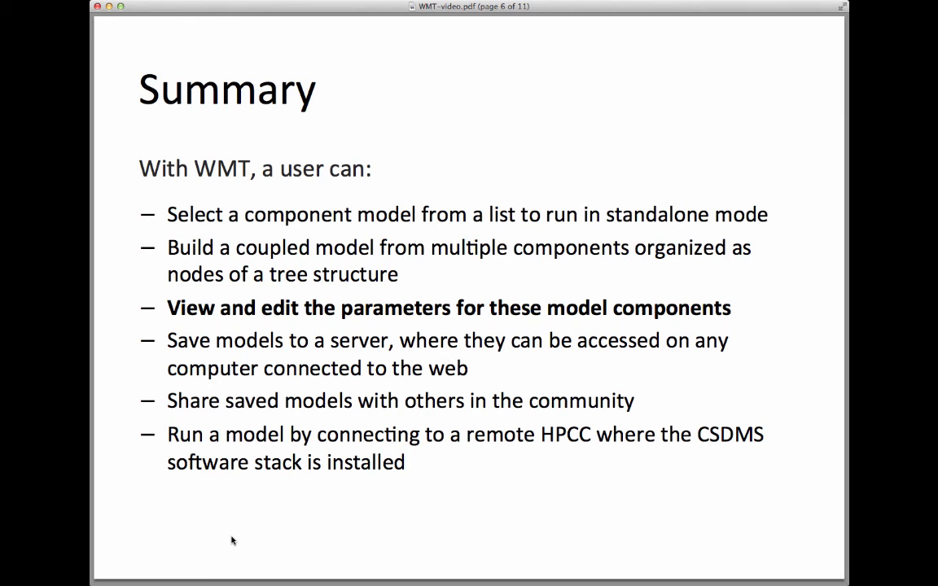
pyautogui.press('Right')
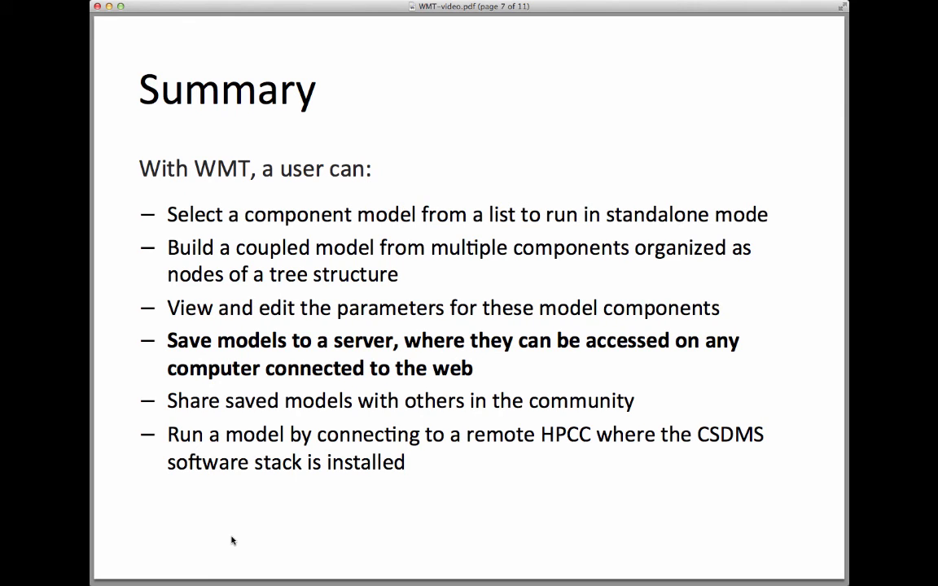